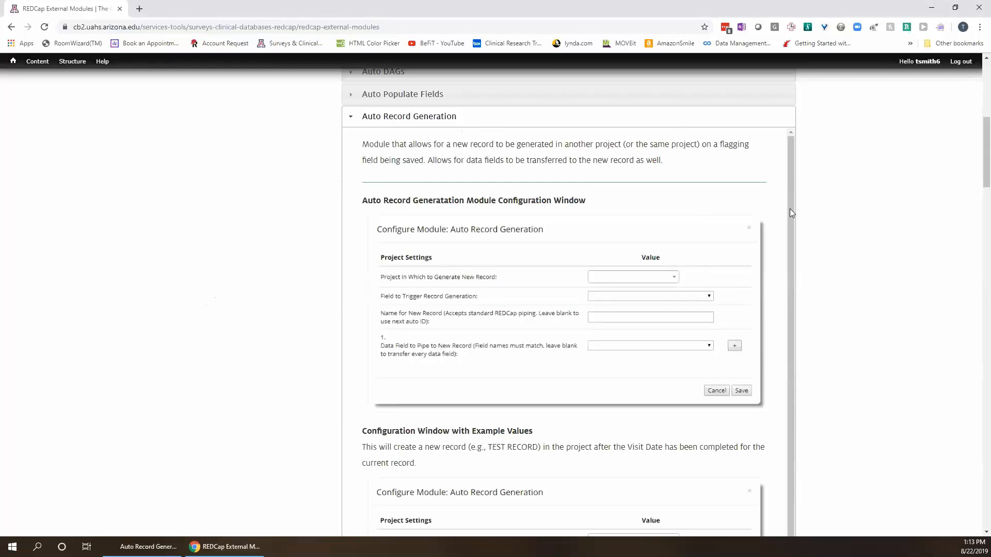
Scroll to the example values showing visit_date as the trigger field and TEST RECORD as the record name.
scroll(795, 217, "down", 1)
scroll(795, 240, "down", 1)
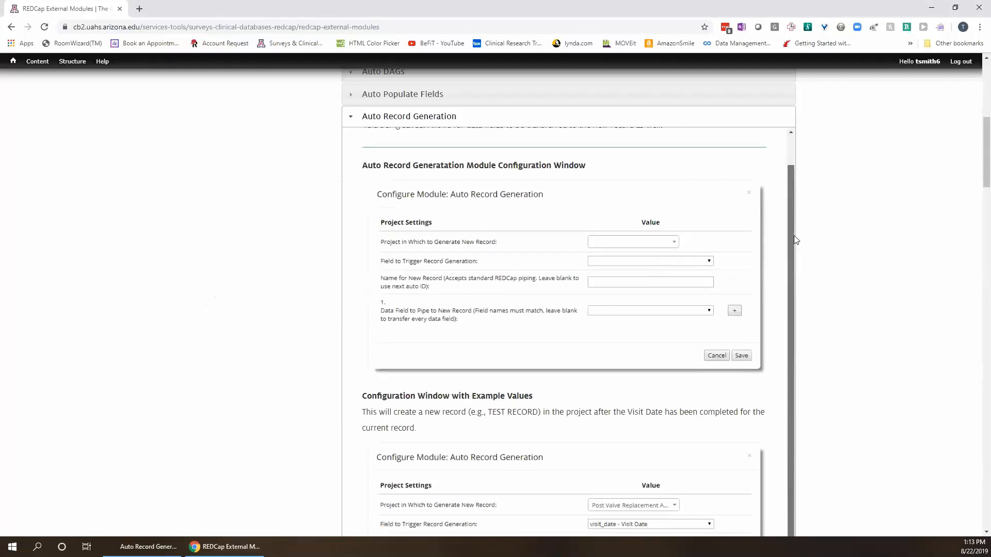
scroll(795, 248, "down", 1)
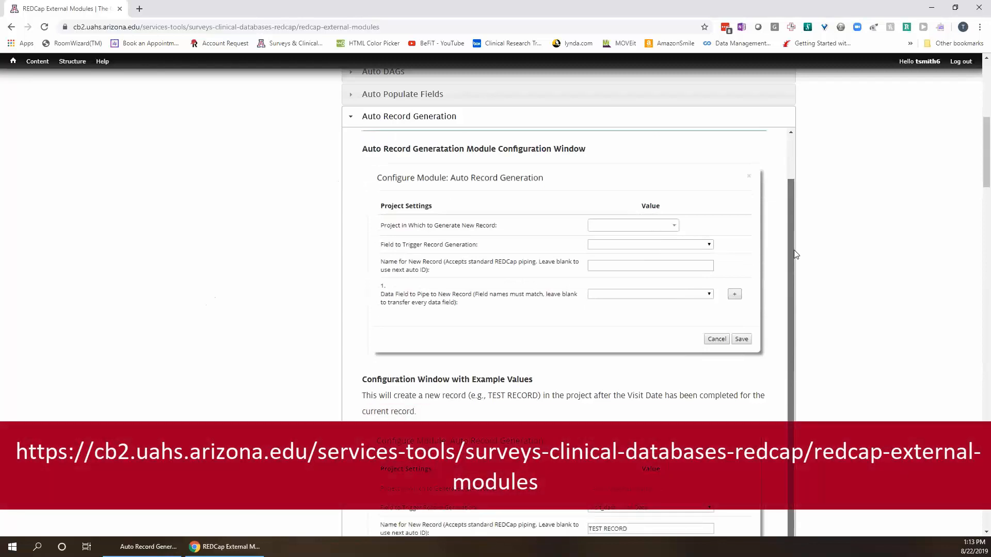
scroll(794, 263, "down", 1)
scroll(793, 276, "down", 1)
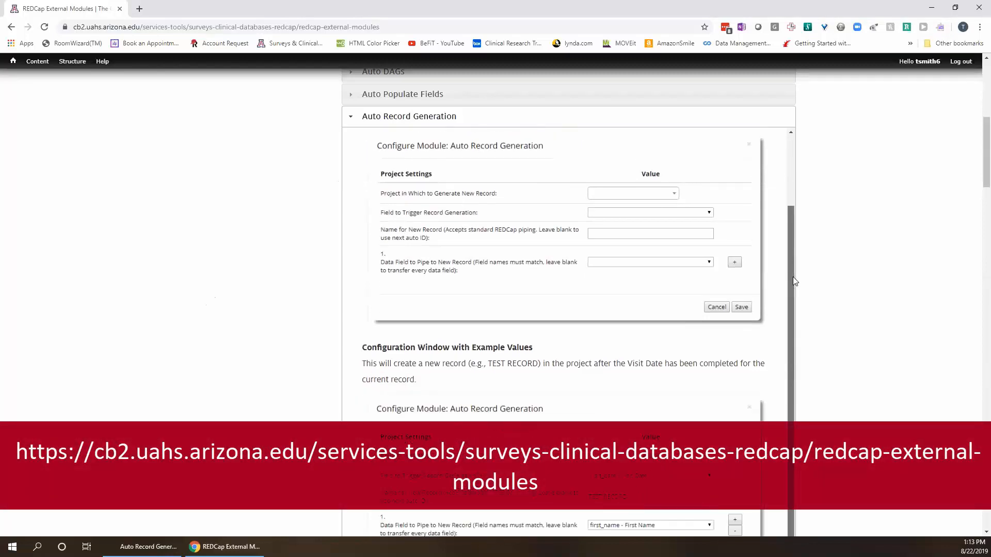
scroll(794, 281, "down", 1)
scroll(788, 249, "up", 6)
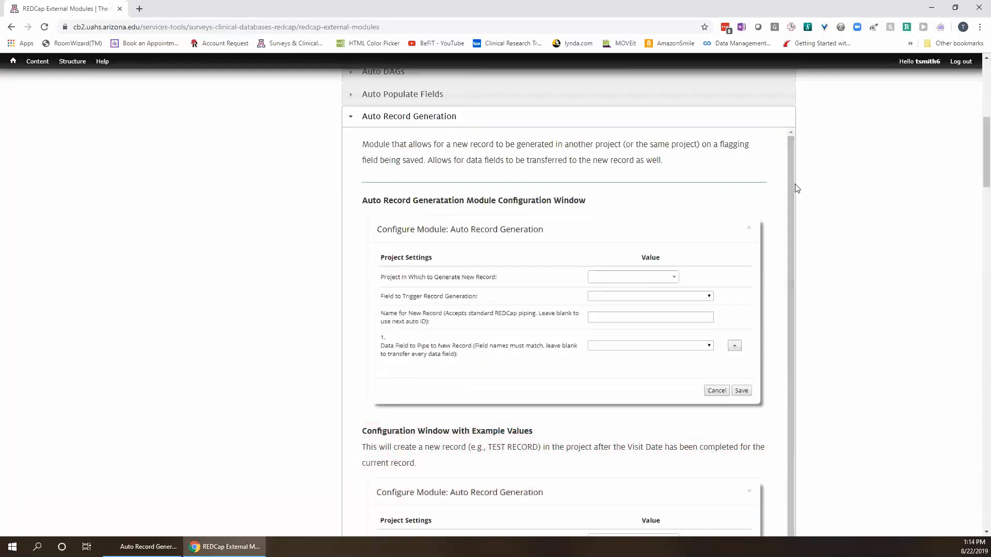
left_click_drag(789, 193, 800, 283)
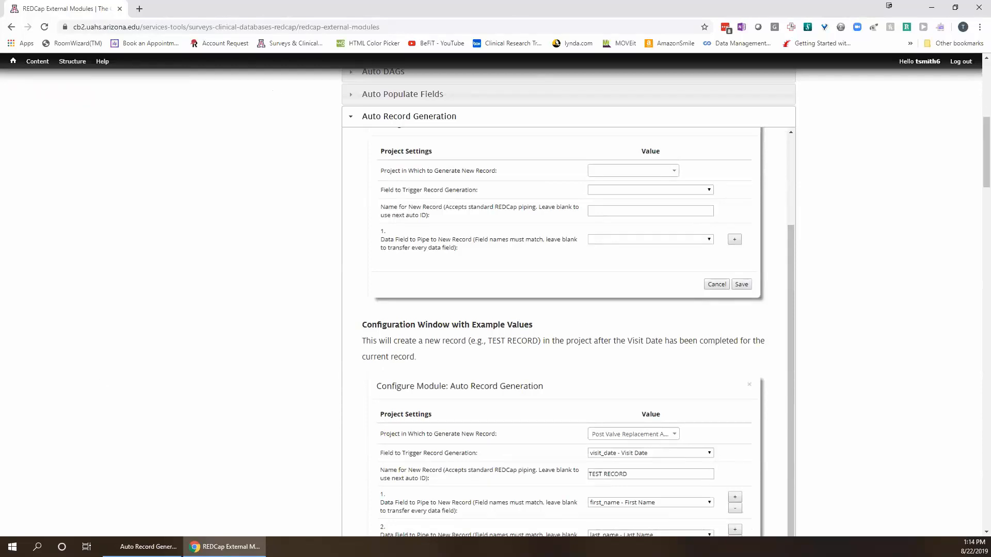
Bring the REDCap window forward, maximize it, and compare the Project 1 and Project 2 tabs.
left_click(138, 546)
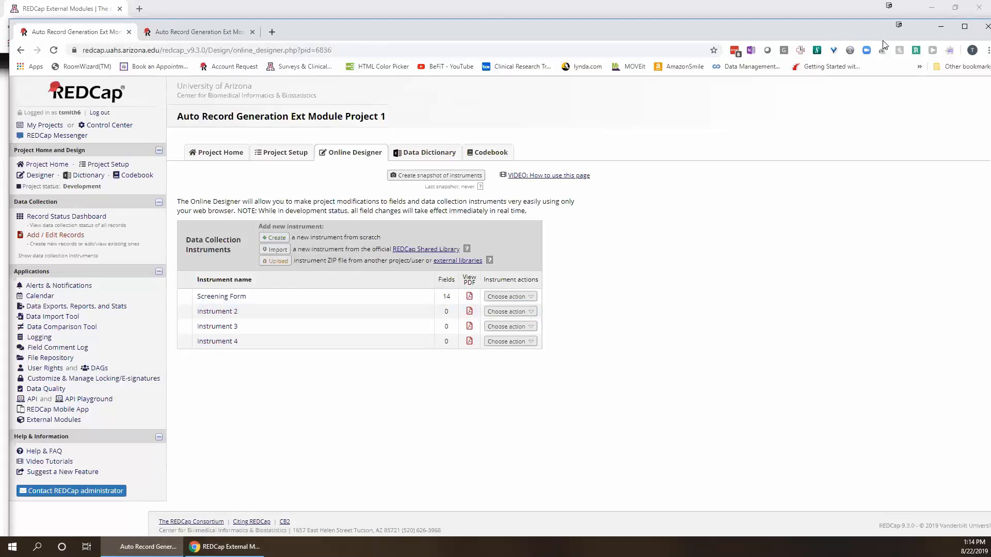
left_click(964, 26)
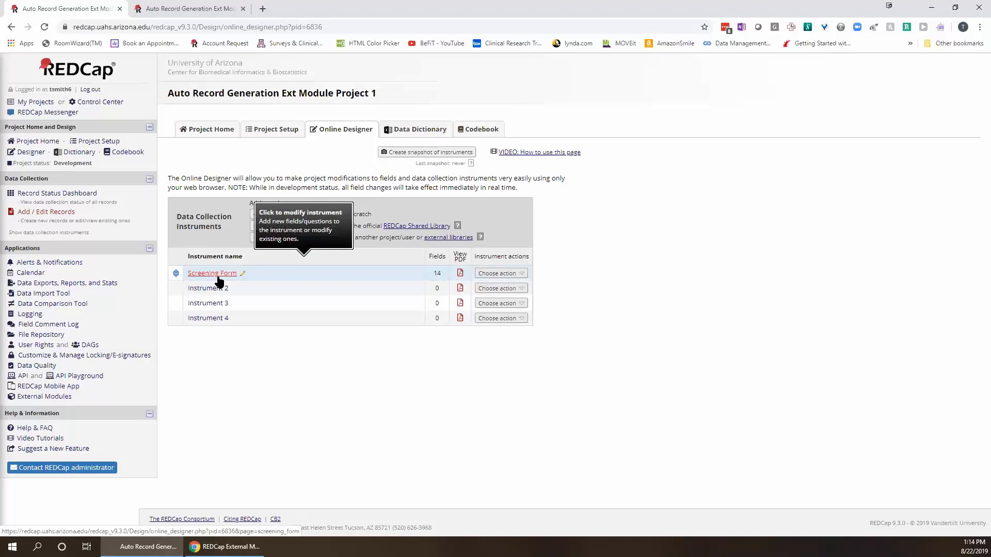
left_click(194, 11)
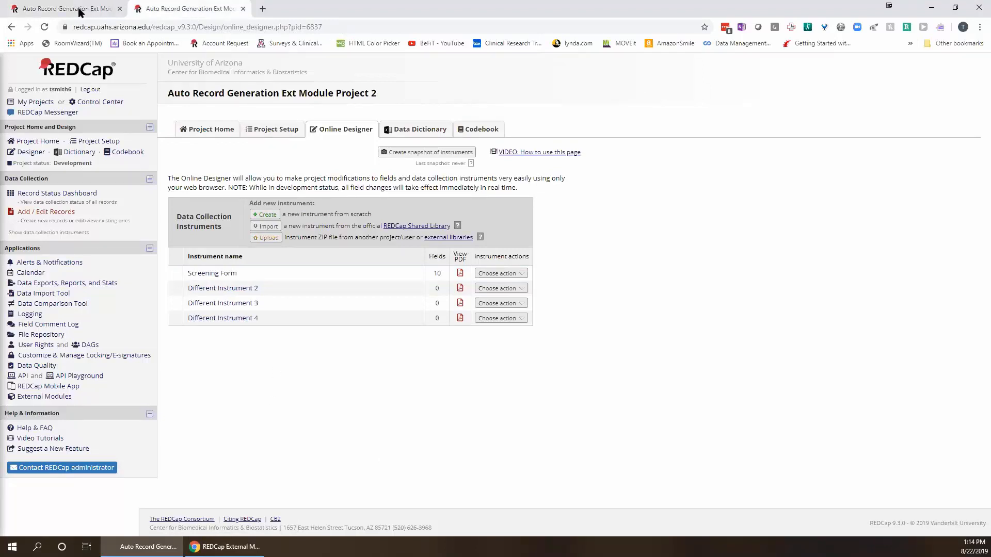
left_click(79, 10)
left_click(186, 10)
left_click(64, 9)
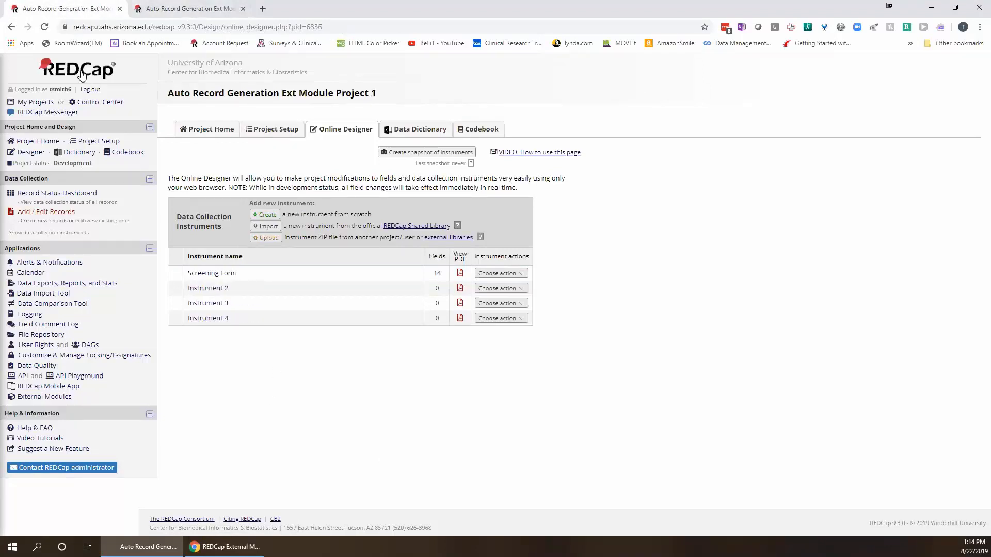
View Project 1's Record Status Dashboard, then Project 2's empty one.
left_click(57, 194)
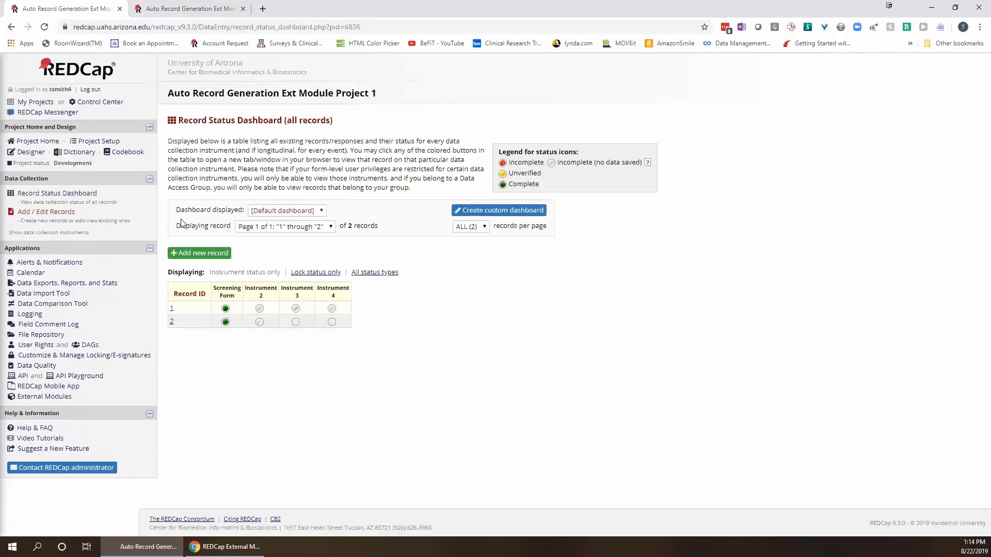
left_click(186, 9)
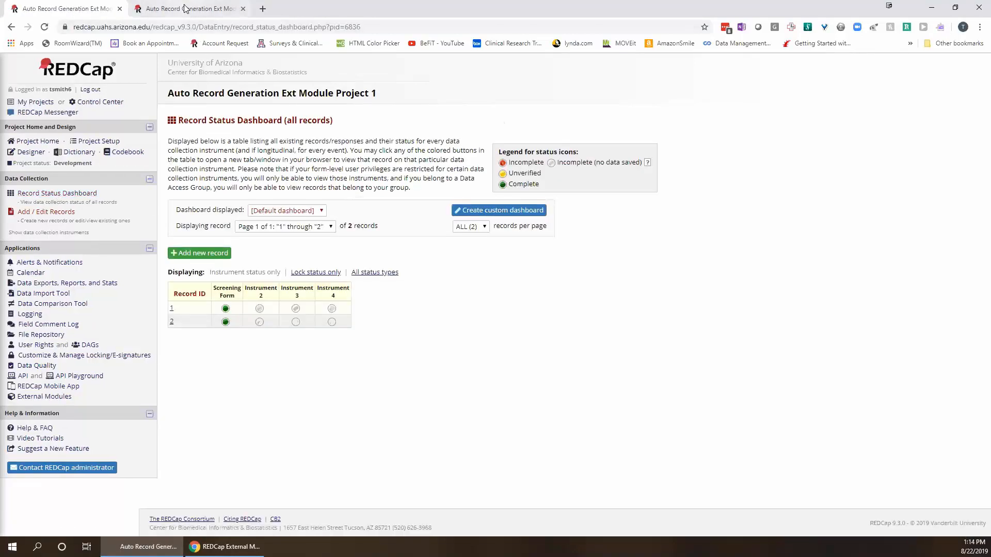
left_click(40, 201)
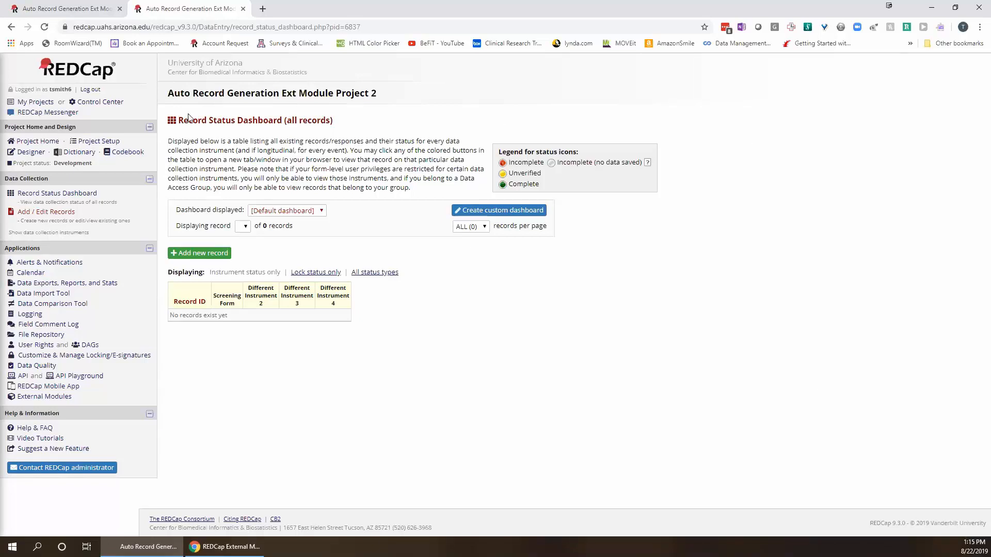
Open External Modules in Project 1, then in Project 2, where Auto Record Generation v1.6 is enabled.
left_click(75, 10)
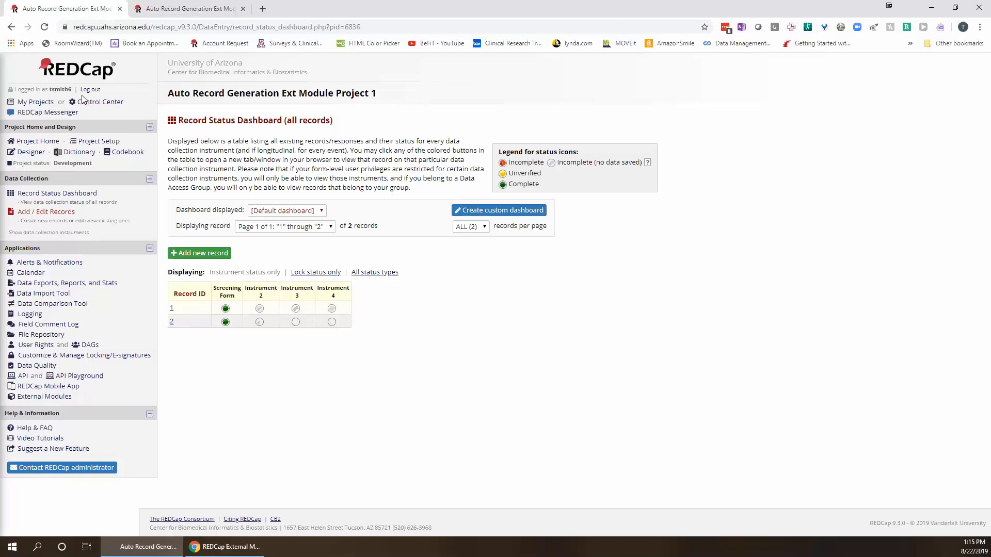
left_click(52, 398)
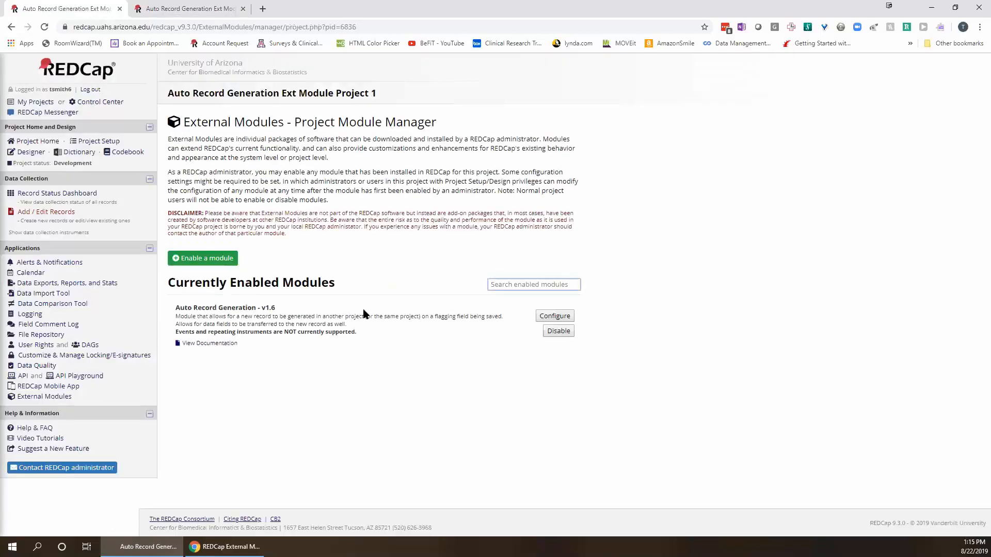
left_click(192, 10)
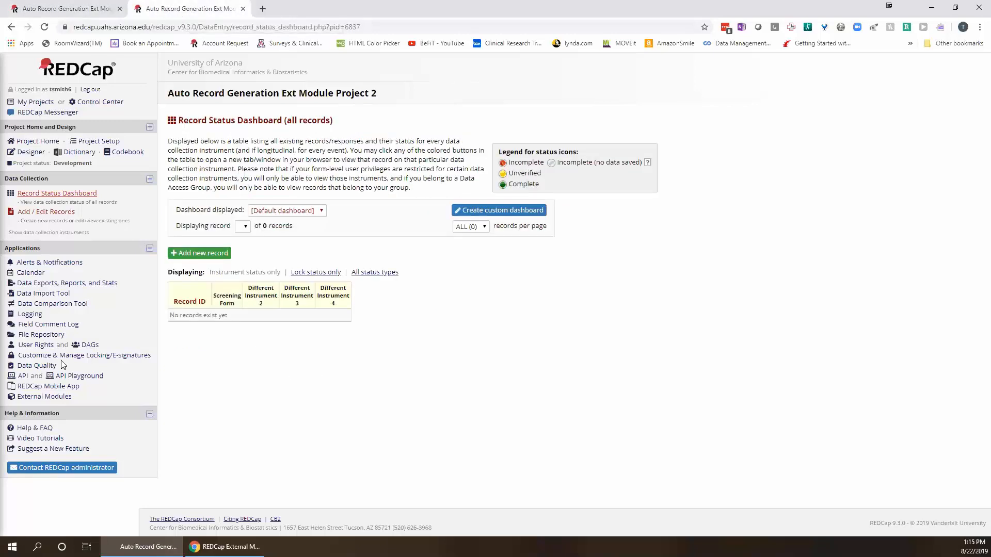
left_click(53, 397)
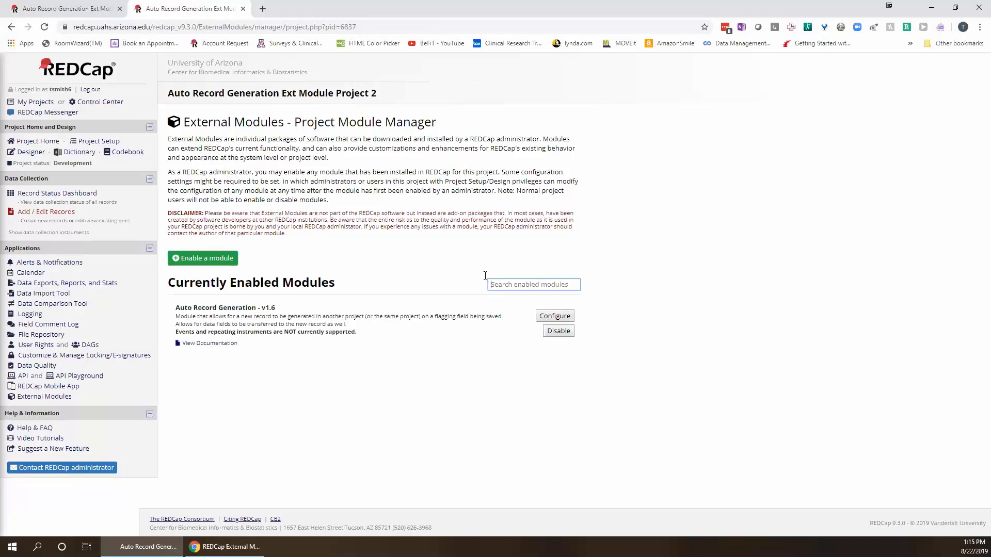
left_click(206, 343)
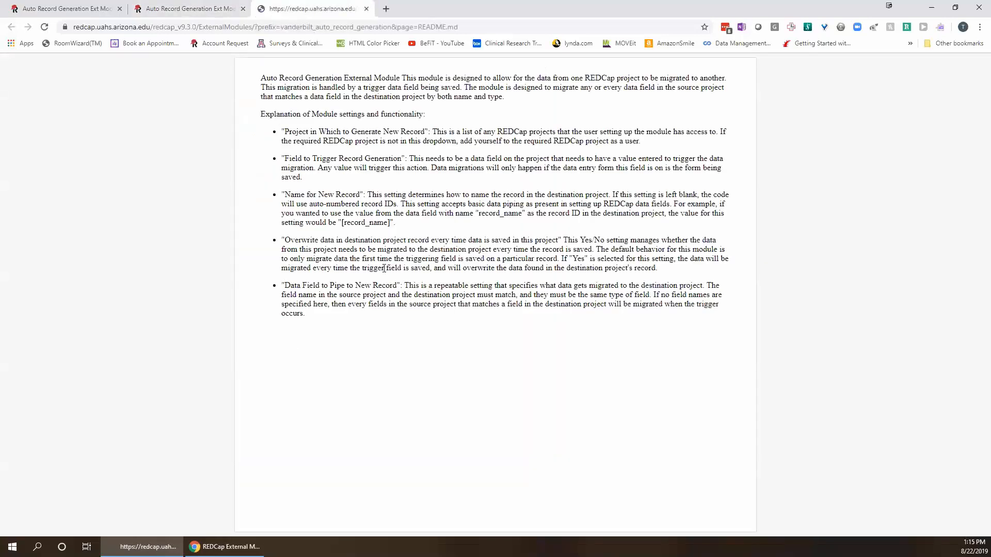
left_click(367, 9)
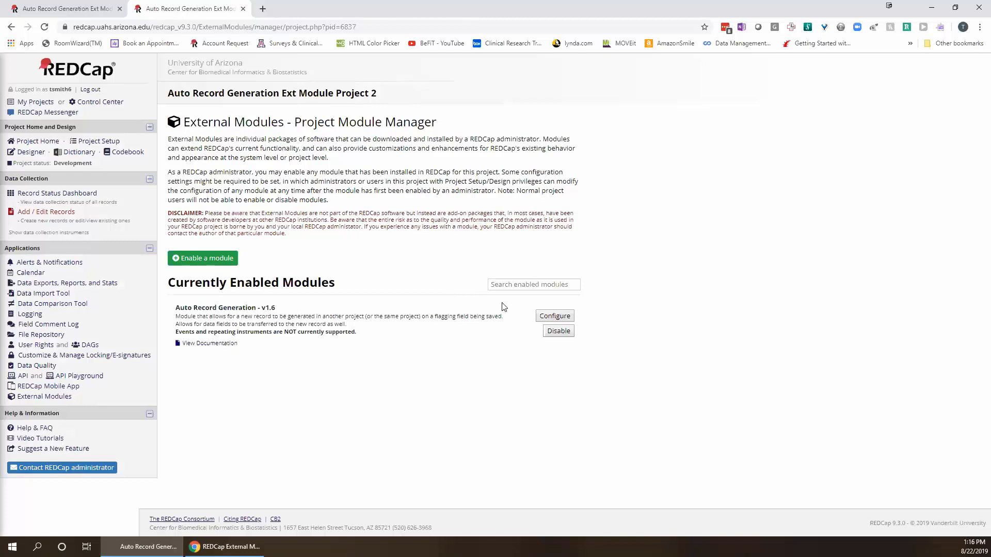
left_click(562, 320)
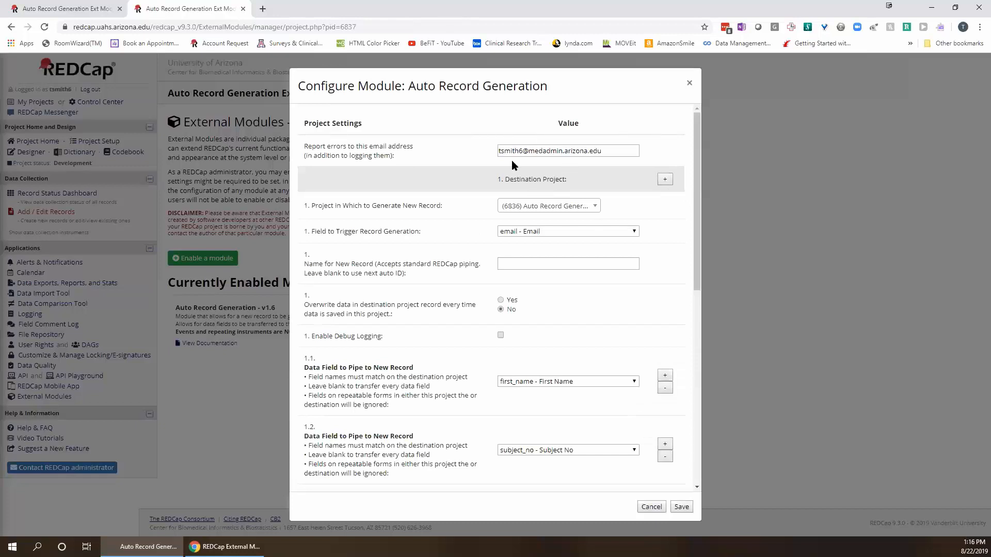
left_click(606, 150)
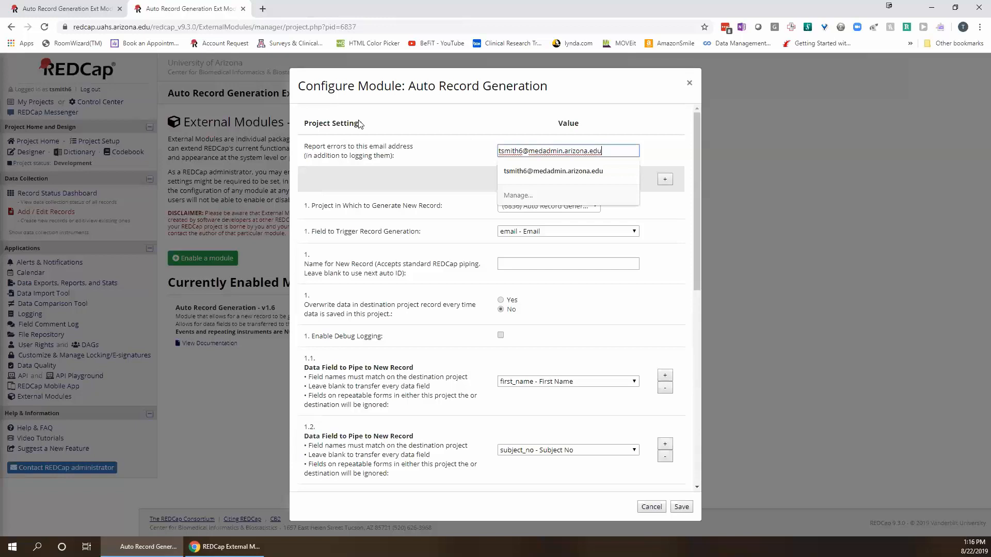
left_click(661, 130)
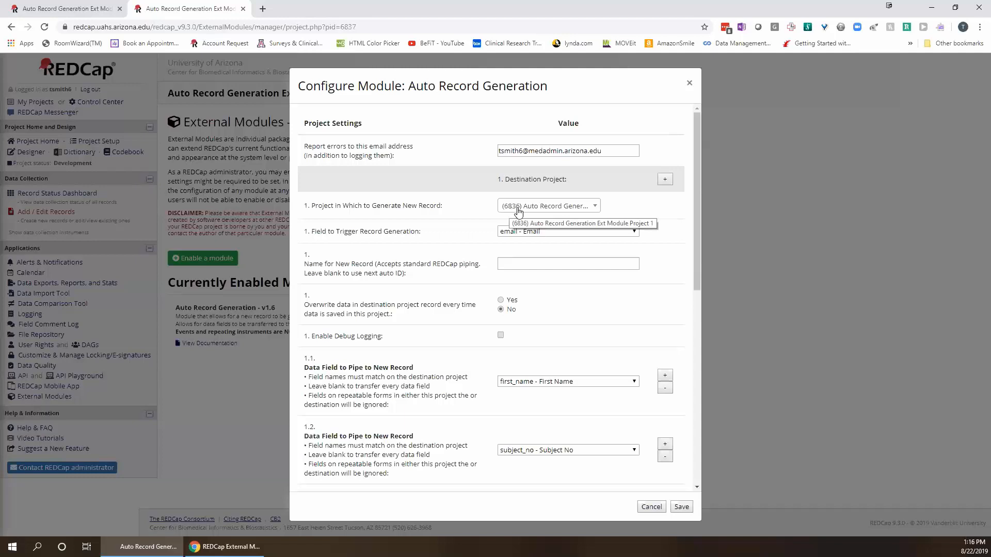
double_click(343, 27)
left_click_drag(342, 27, 338, 27)
left_click(357, 26)
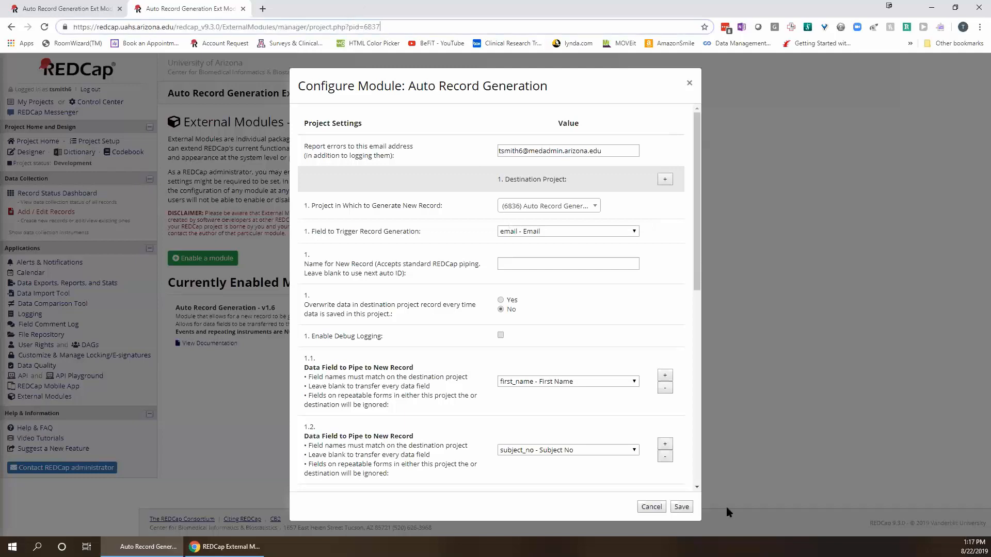
left_click(656, 509)
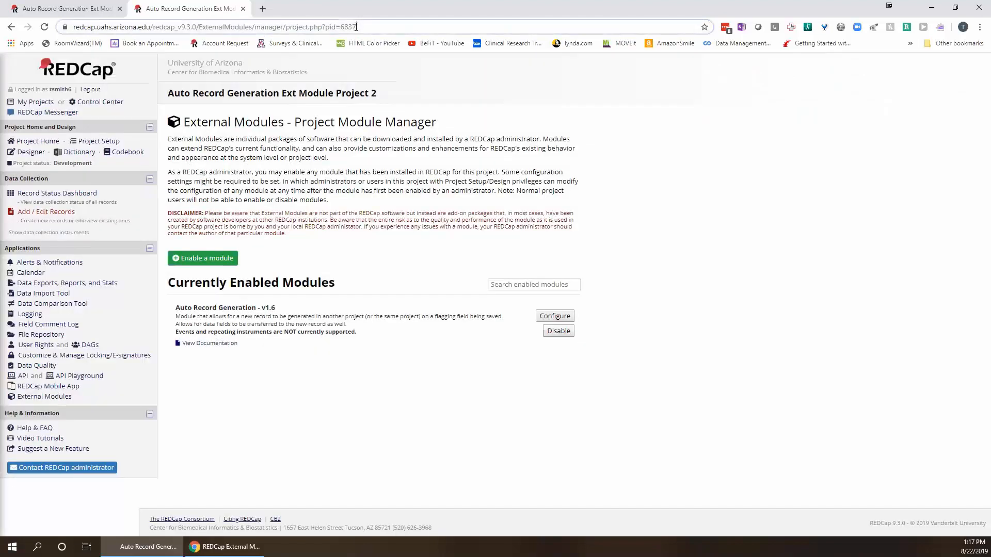
left_click_drag(355, 27, 340, 27)
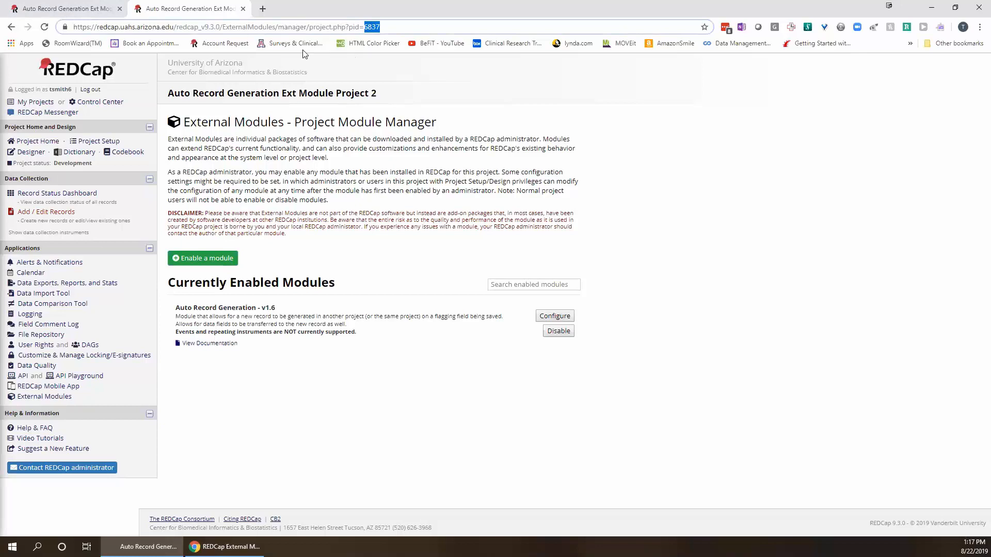
left_click(77, 9)
mouse_move(361, 27)
left_mouse_down()
mouse_move(344, 29)
mouse_move(359, 27)
left_mouse_up()
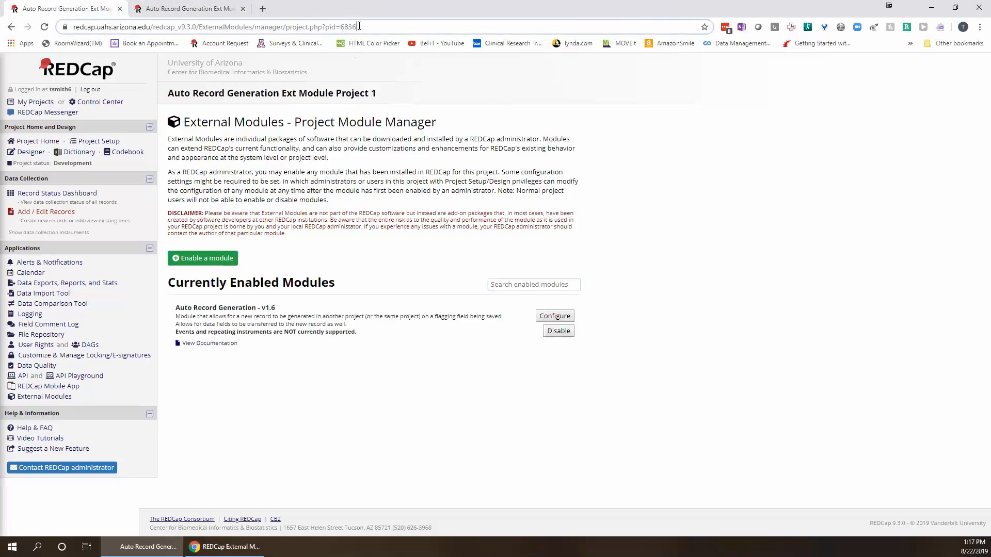
left_click(196, 9)
left_click(550, 322)
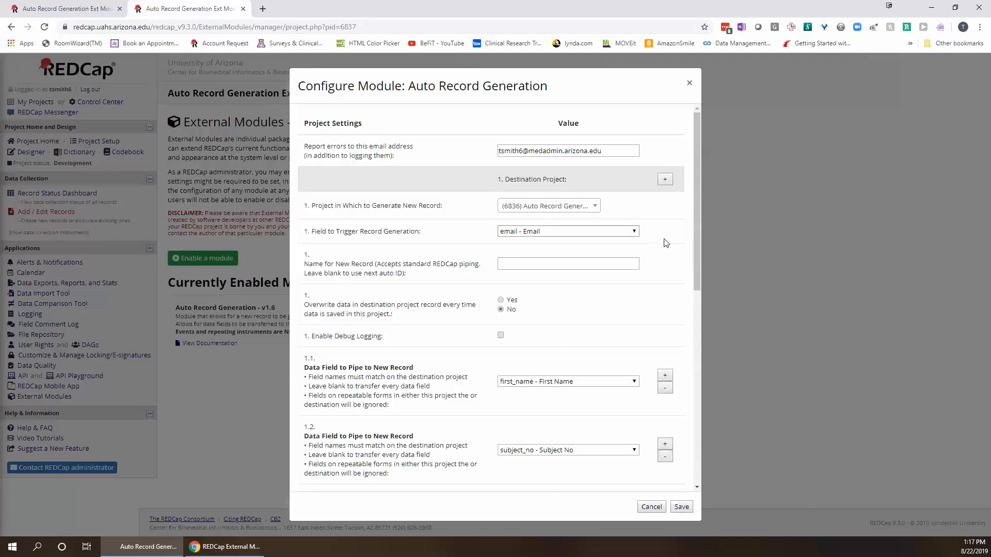
left_click(636, 235)
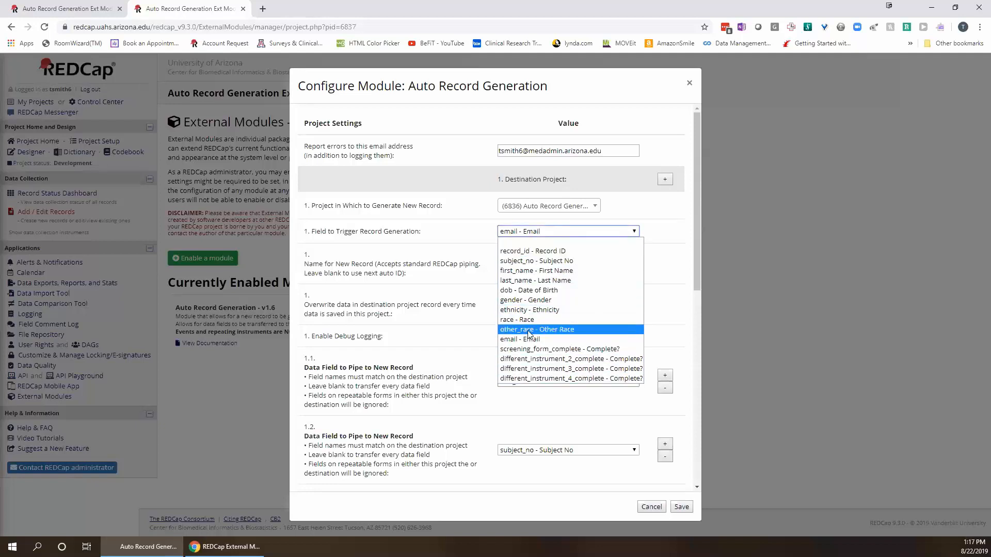
left_click(651, 507)
left_click(652, 507)
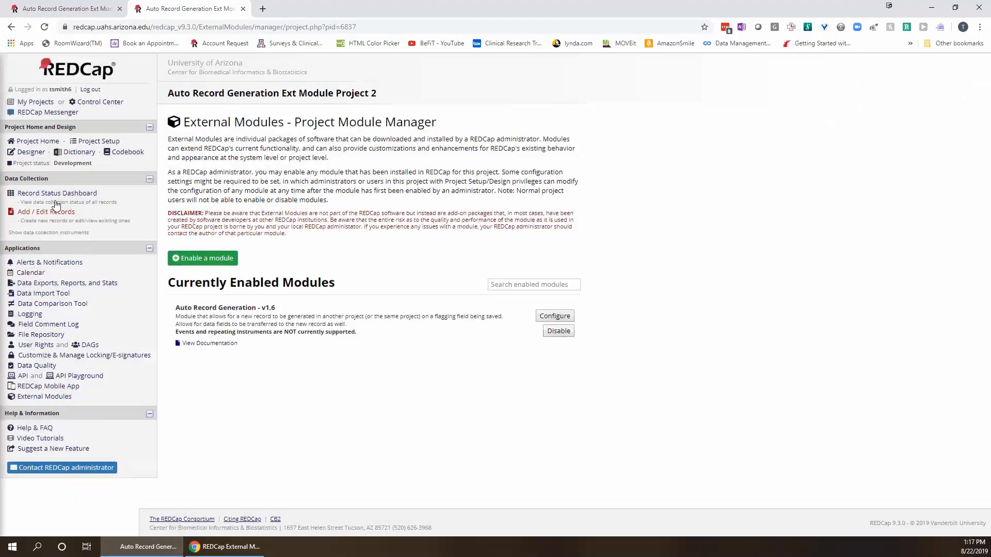
Open the Screening Form in the Online Designer and review its fields from Record ID downward.
left_click(28, 152)
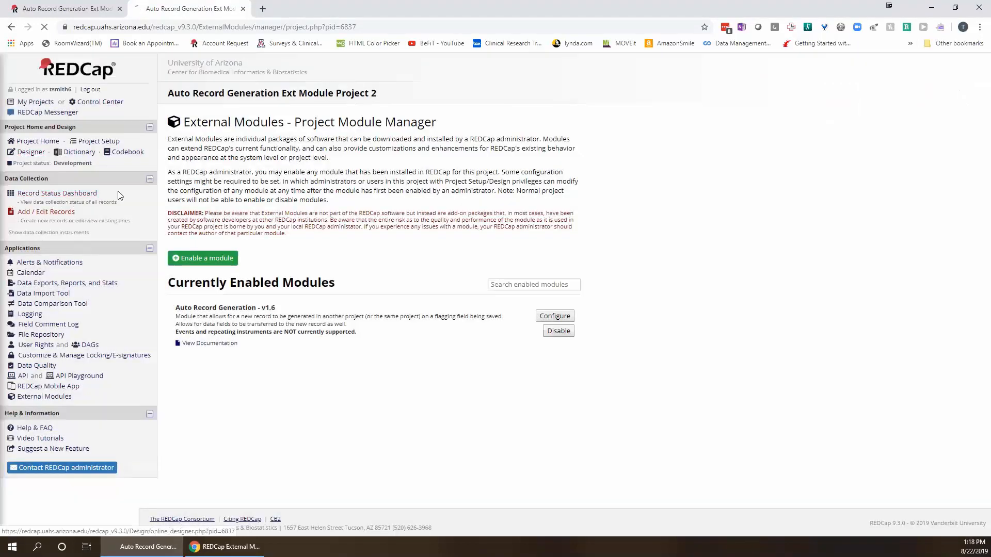
left_click(206, 276)
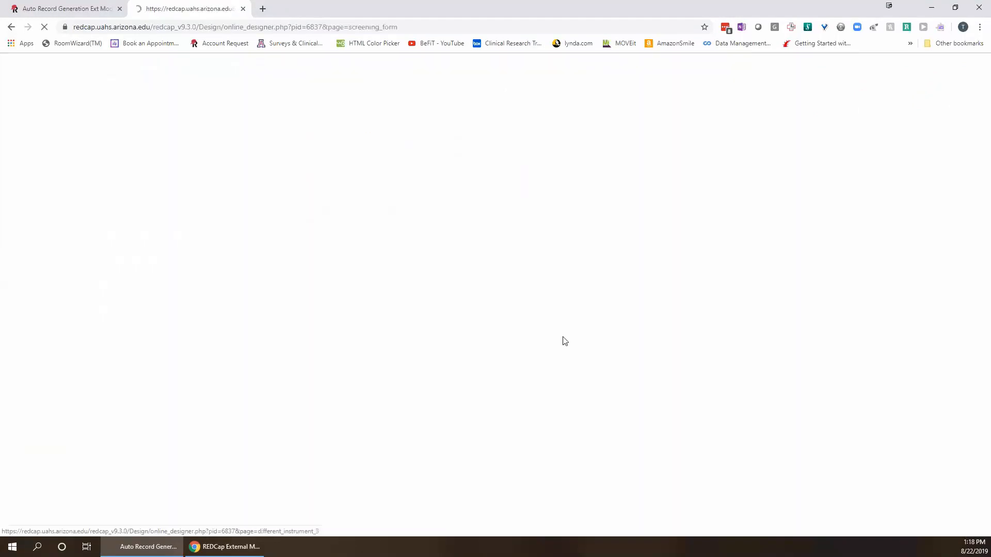
scroll(683, 338, "down", 7)
scroll(684, 338, "down", 5)
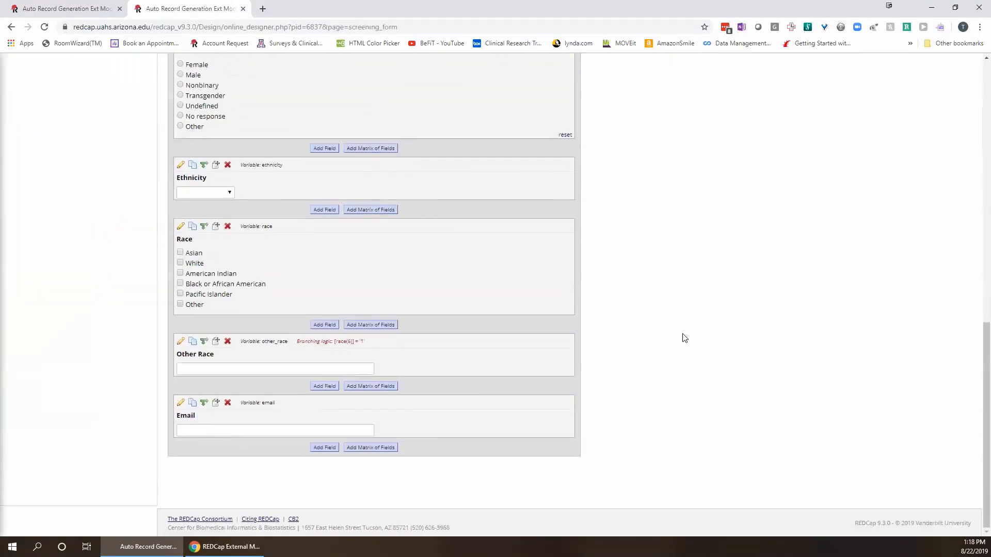
scroll(683, 337, "up", 1)
scroll(684, 334, "up", 1)
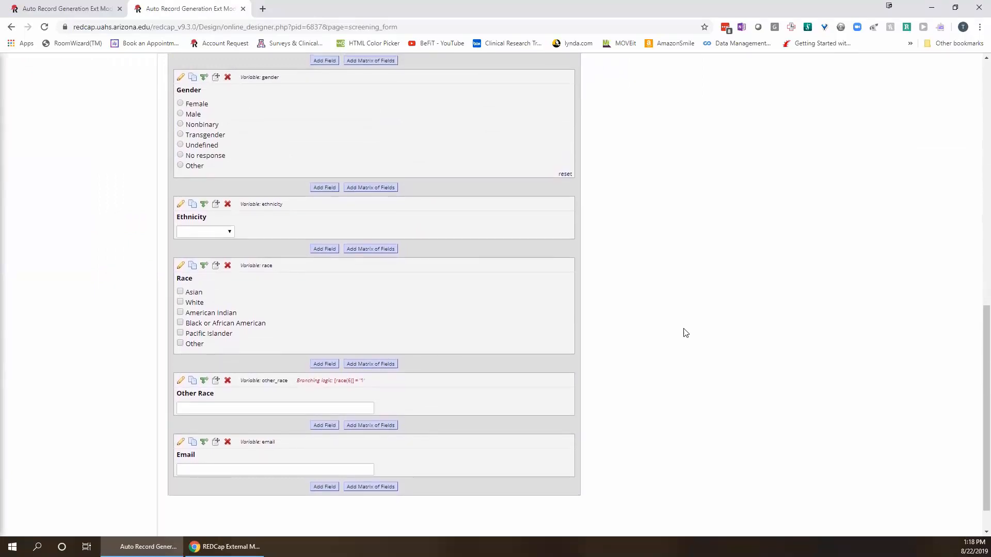
scroll(684, 333, "up", 11)
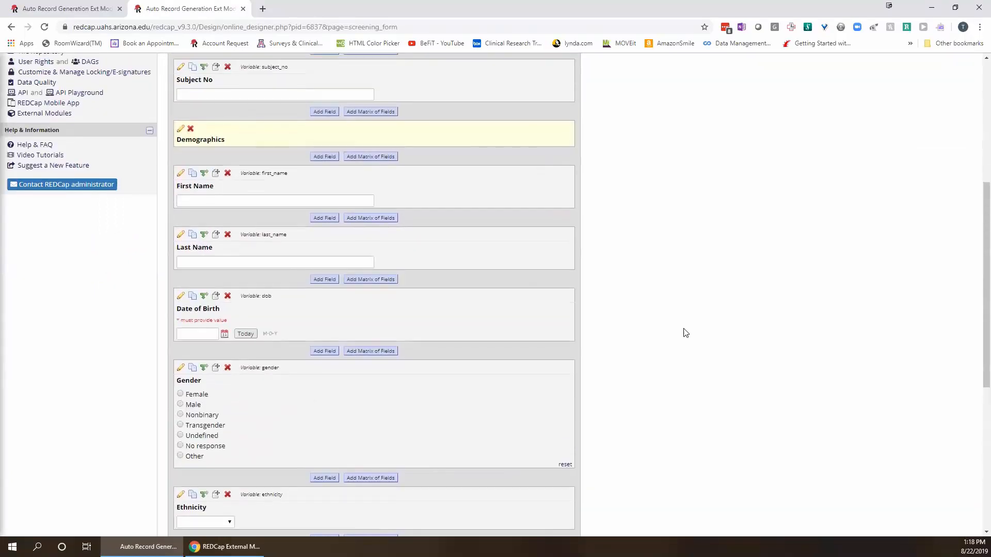
scroll(684, 333, "down", 10)
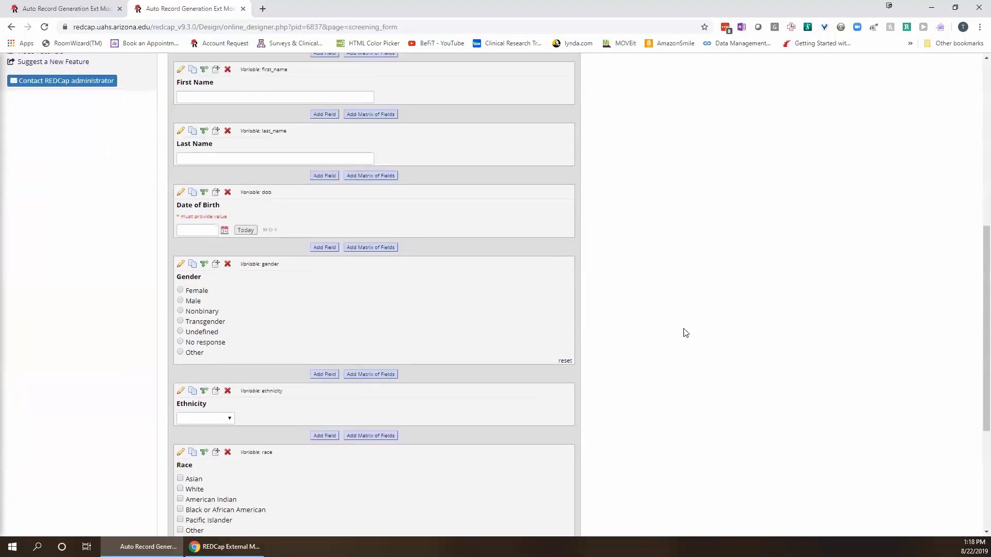
scroll(684, 333, "up", 11)
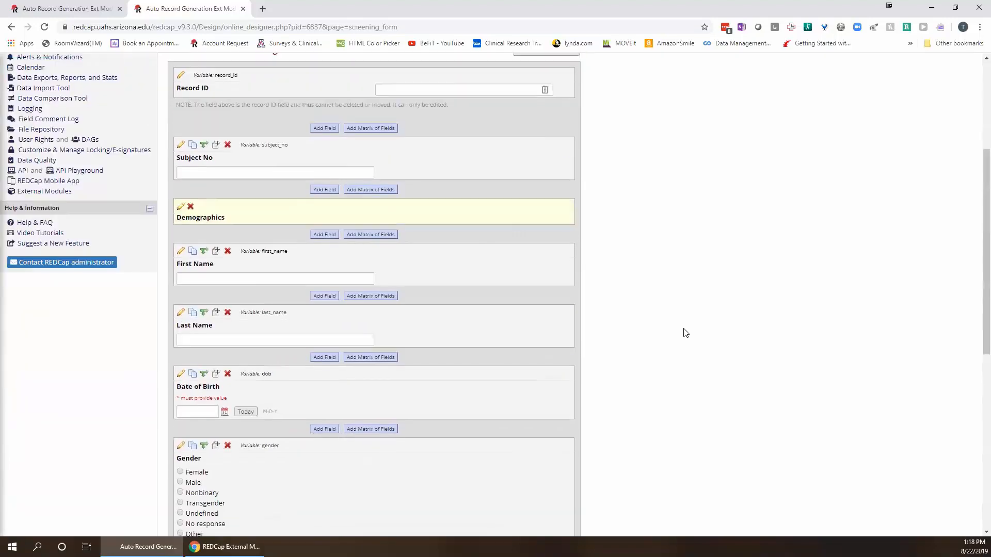
scroll(683, 332, "down", 6)
scroll(481, 421, "down", 2)
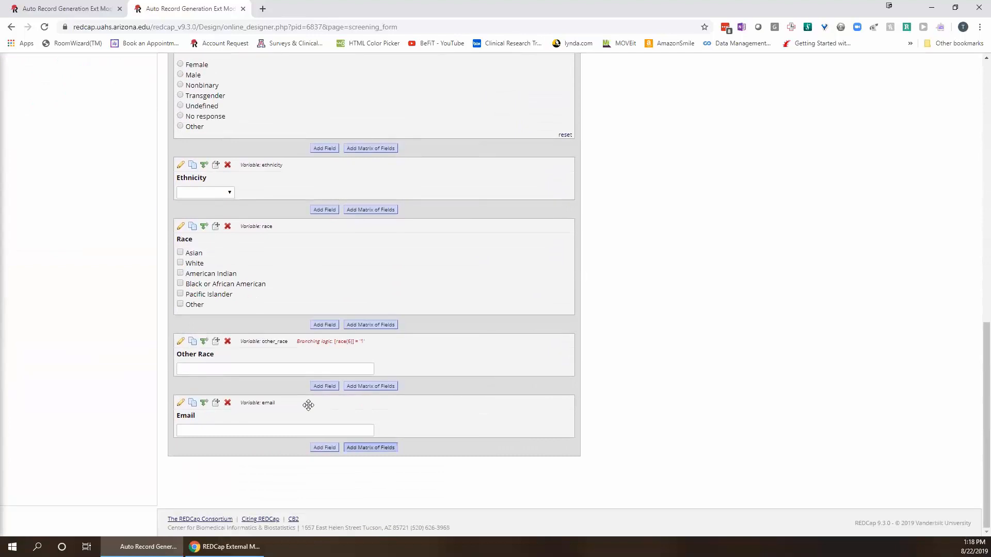
Select the Email field, then return to the top of the Screening Form.
left_click(221, 429)
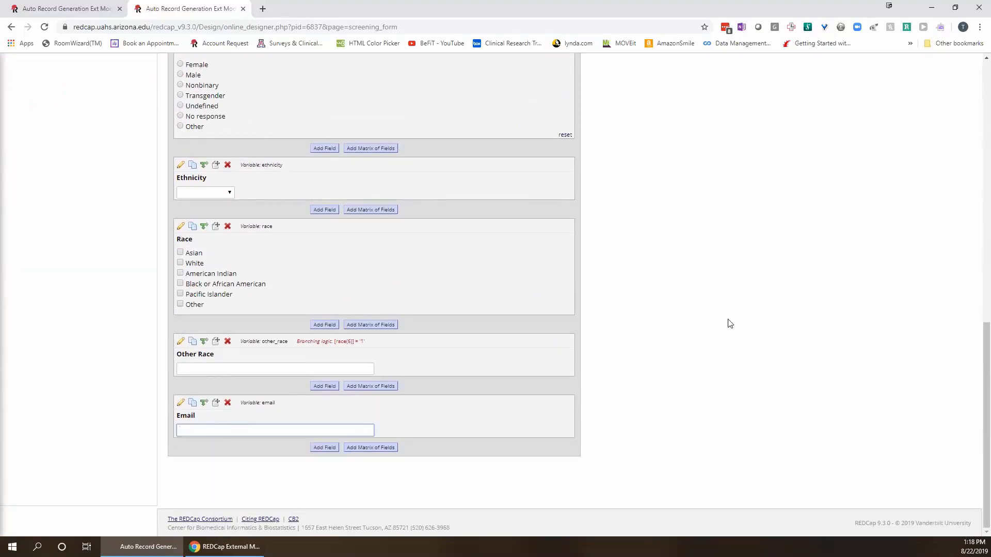
scroll(765, 332, "up", 9)
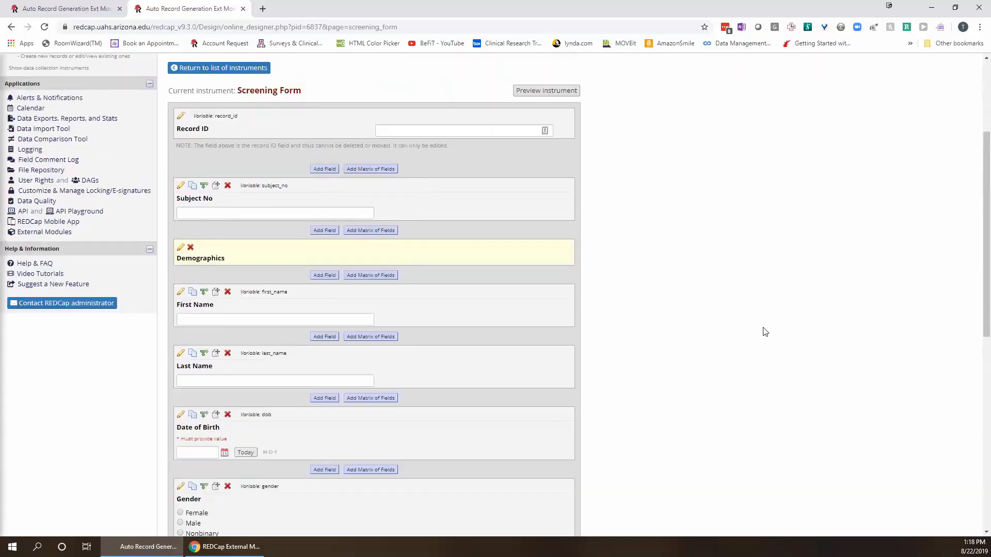
scroll(804, 335, "up", 1)
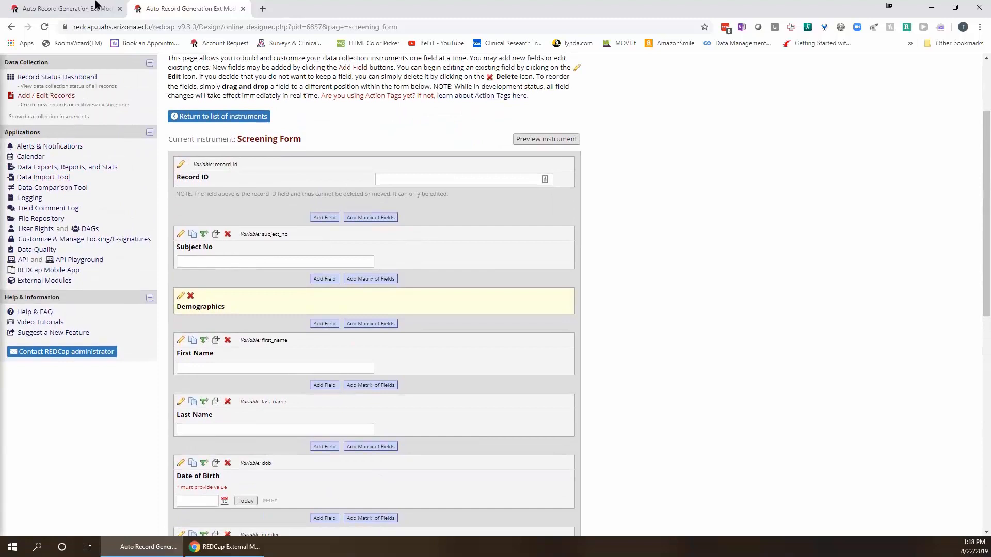
scroll(617, 436, "up", 3)
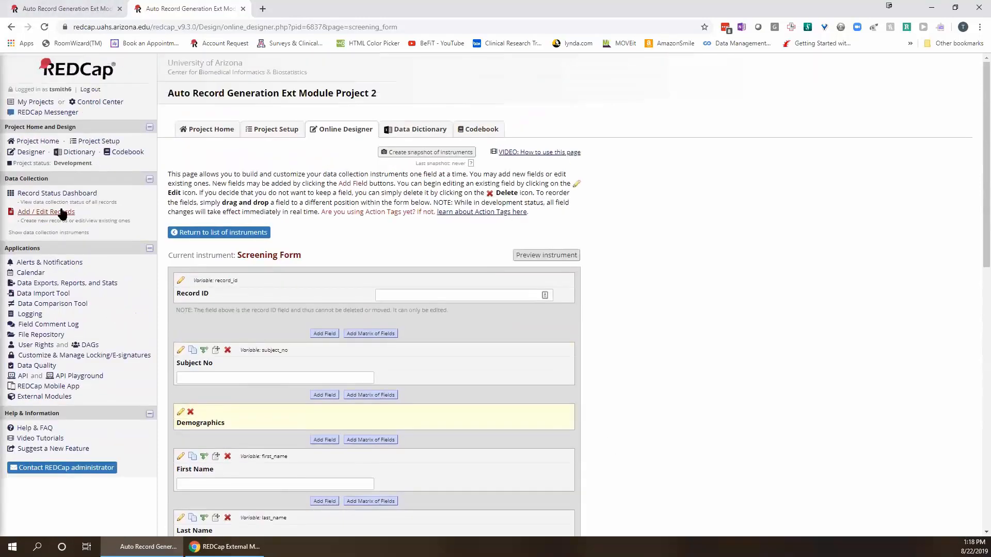
Open the Auto Record Generation configuration from Project 2's External Modules page.
left_click(52, 397)
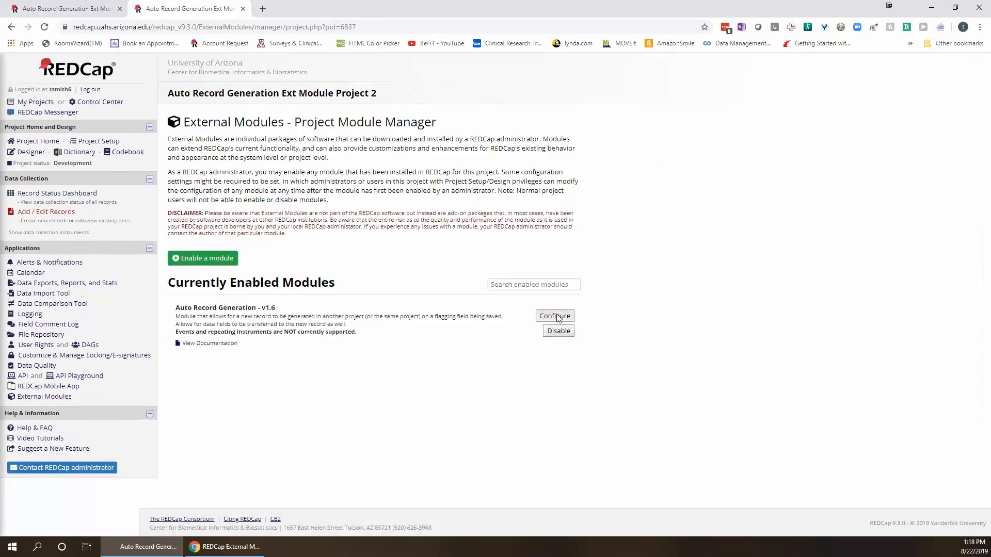
left_click(555, 316)
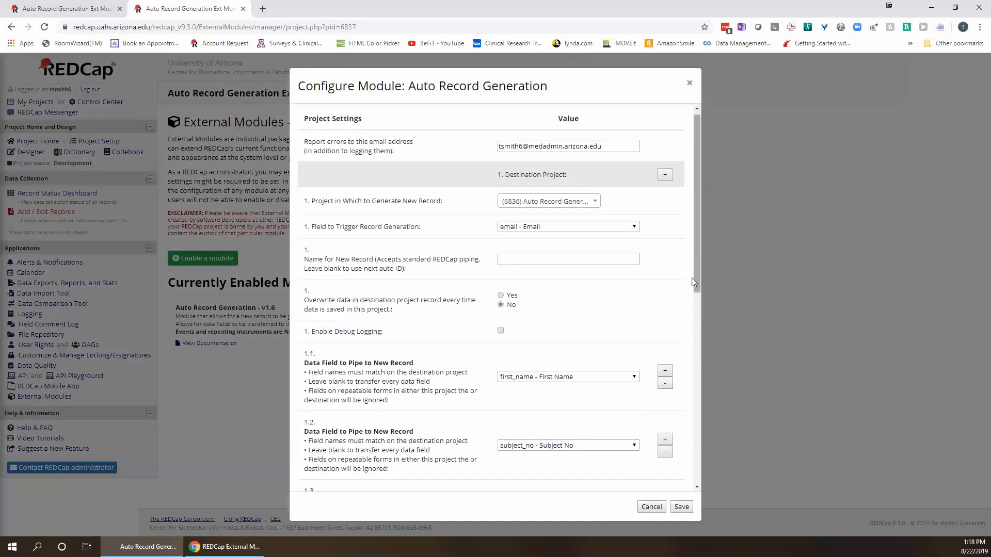
left_click_drag(697, 285, 696, 385)
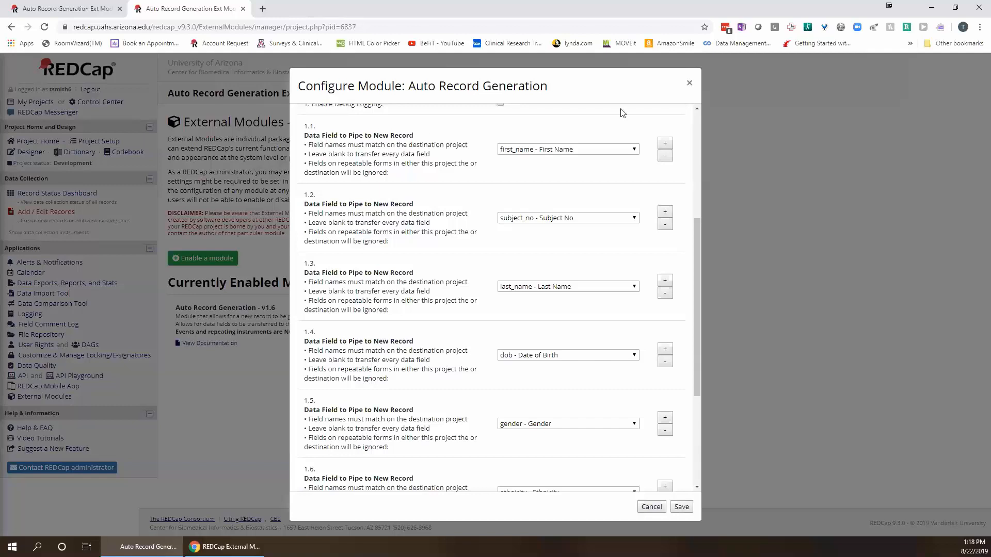
Review the piped fields, keeping first_name for 1.1 and subject_no for 1.2.
left_click(632, 149)
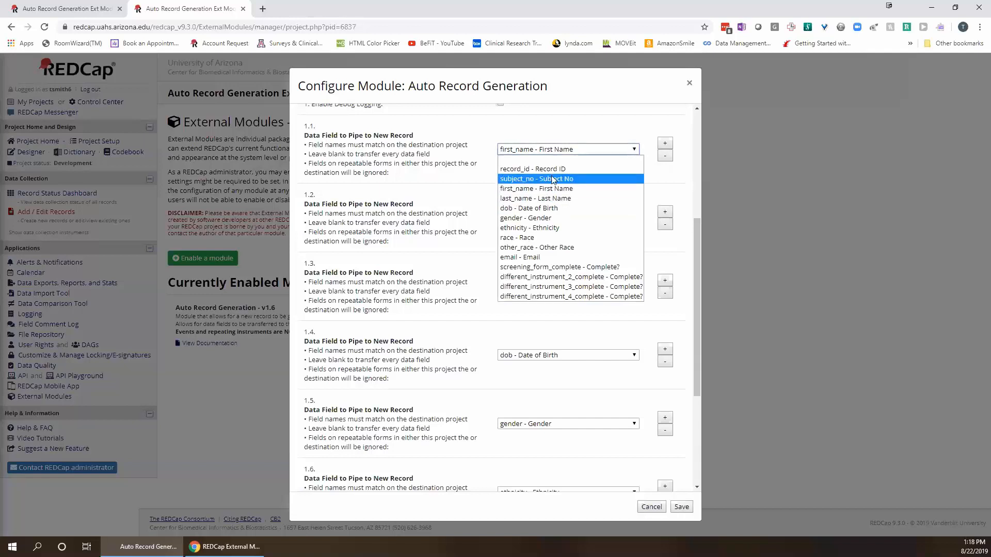
left_click(612, 147)
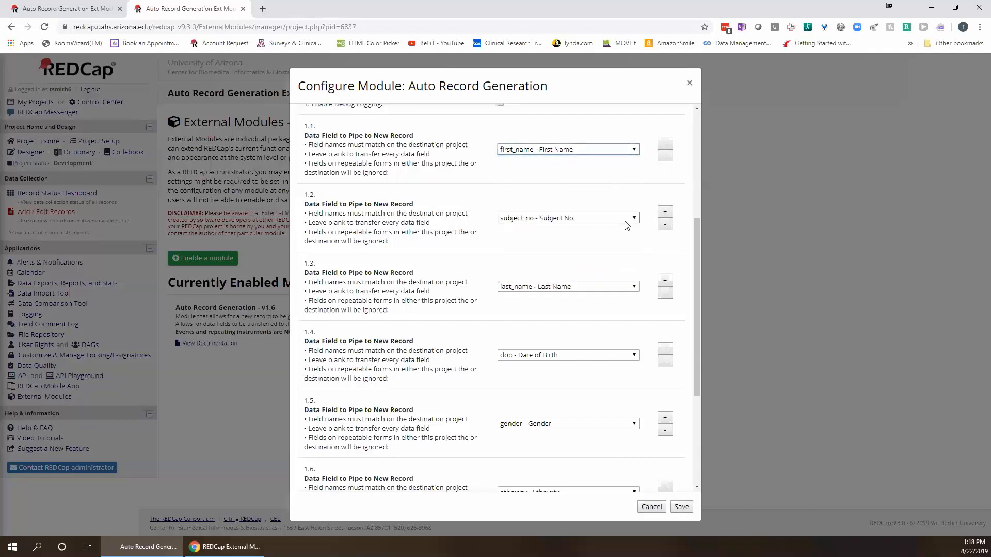
left_click(626, 225)
left_click(625, 225)
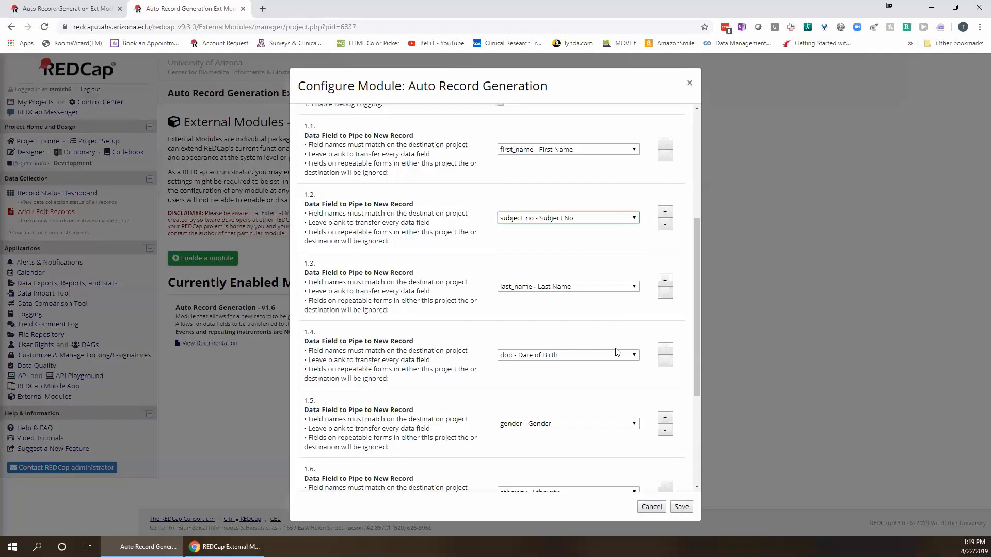
scroll(617, 352, "down", 1)
scroll(618, 352, "down", 3)
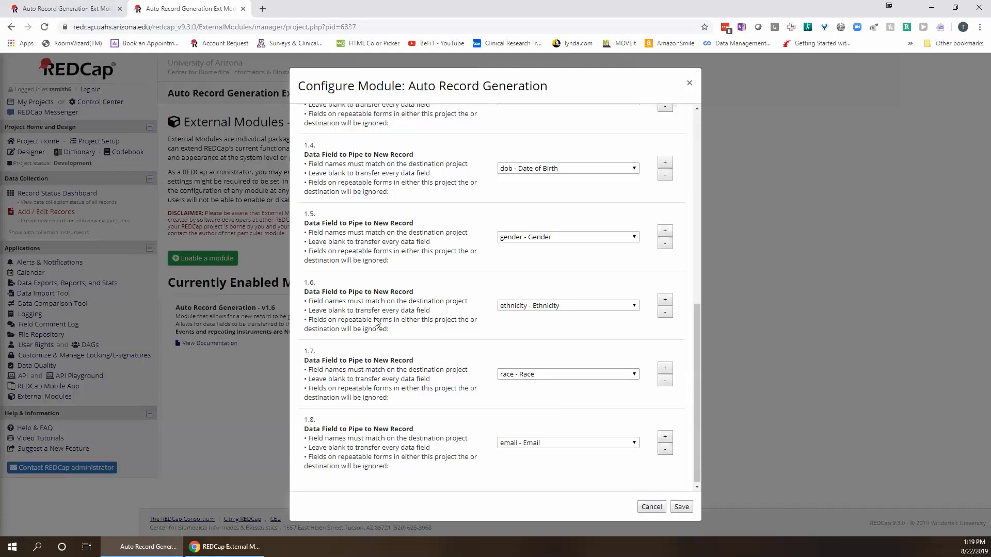
Add an extra piped field slot 1.9, then remove it again.
left_click(665, 439)
left_click_drag(694, 420, 693, 471)
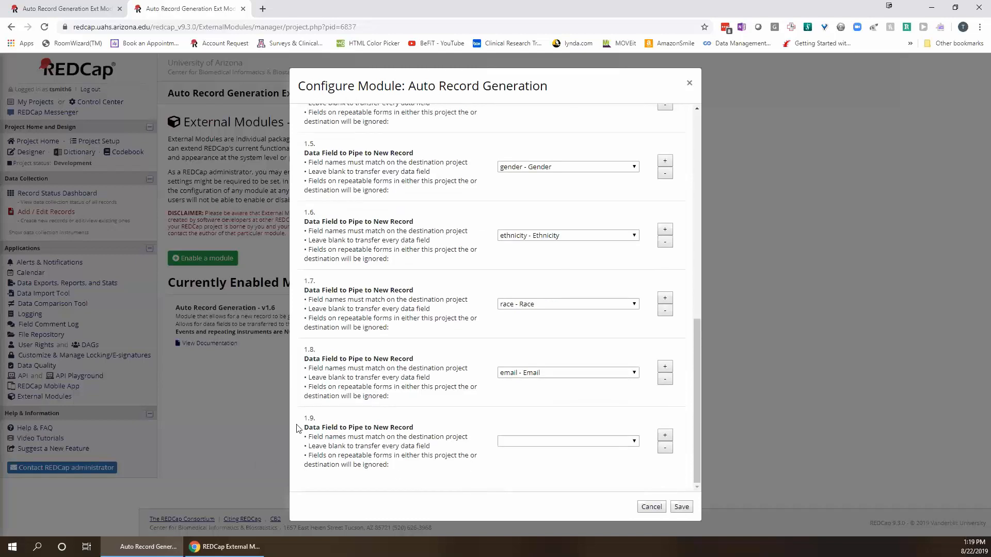
left_click(665, 448)
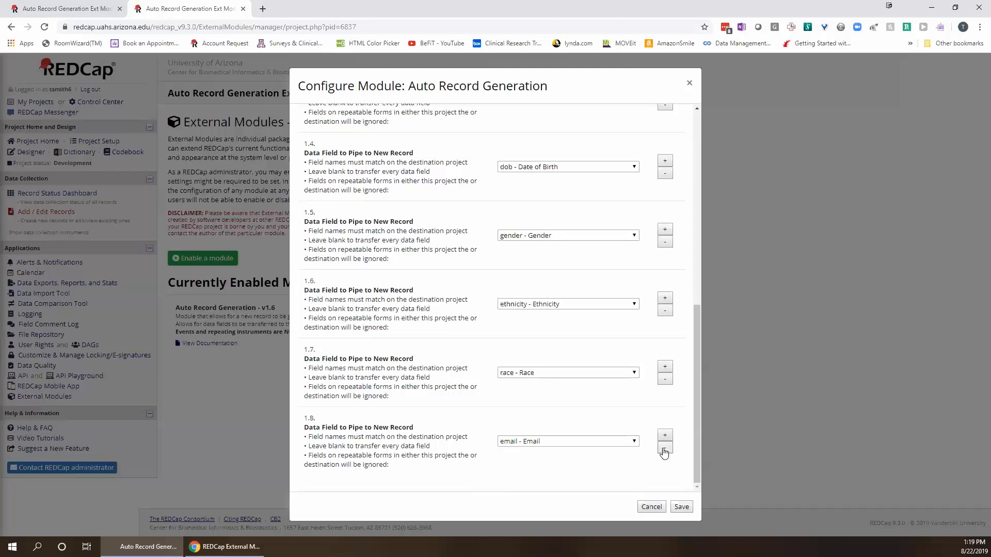
Save the module configuration and check Project 1's existing records 1 and 2.
left_click(686, 509)
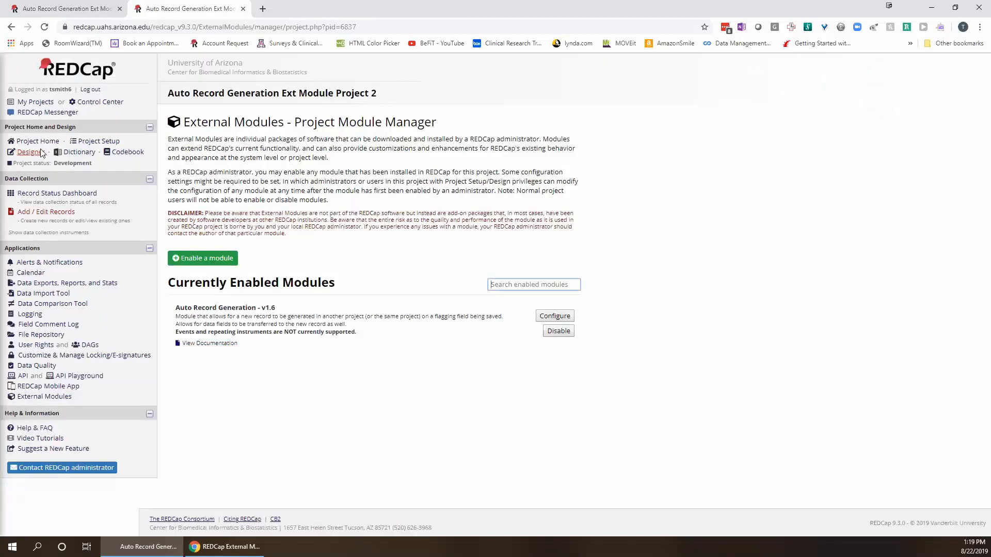
left_click(93, 7)
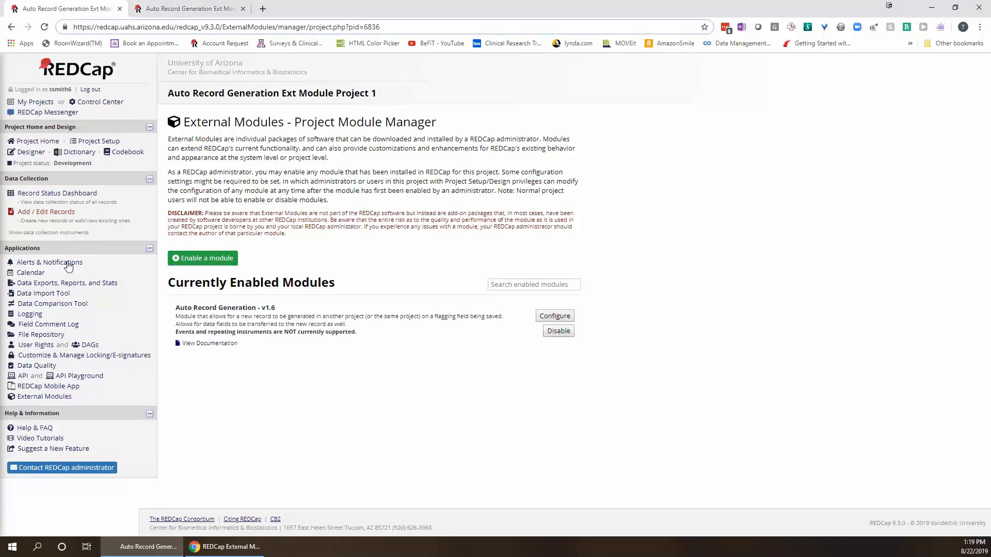
left_click(52, 193)
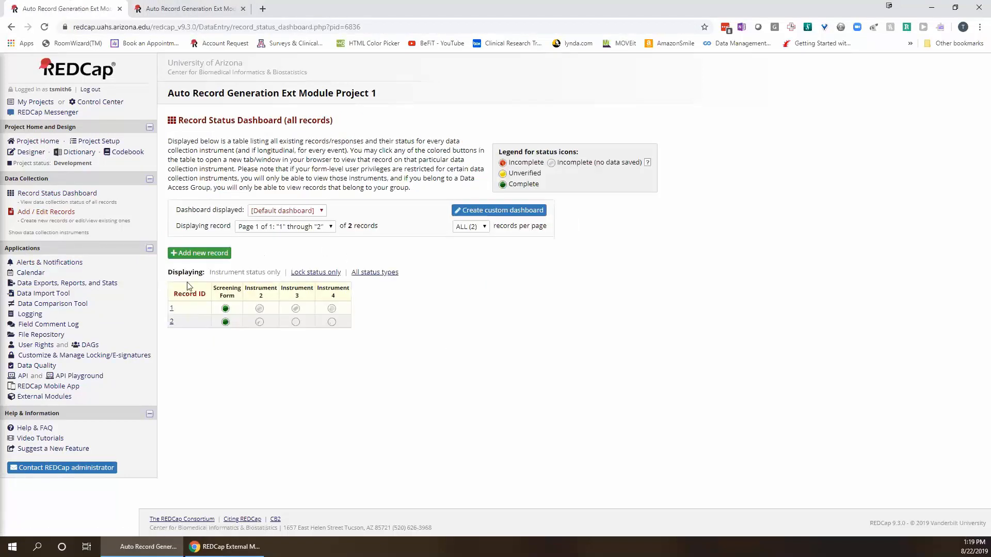
Add new Record ID 1 from Project 2's Record Status Dashboard.
left_click(168, 6)
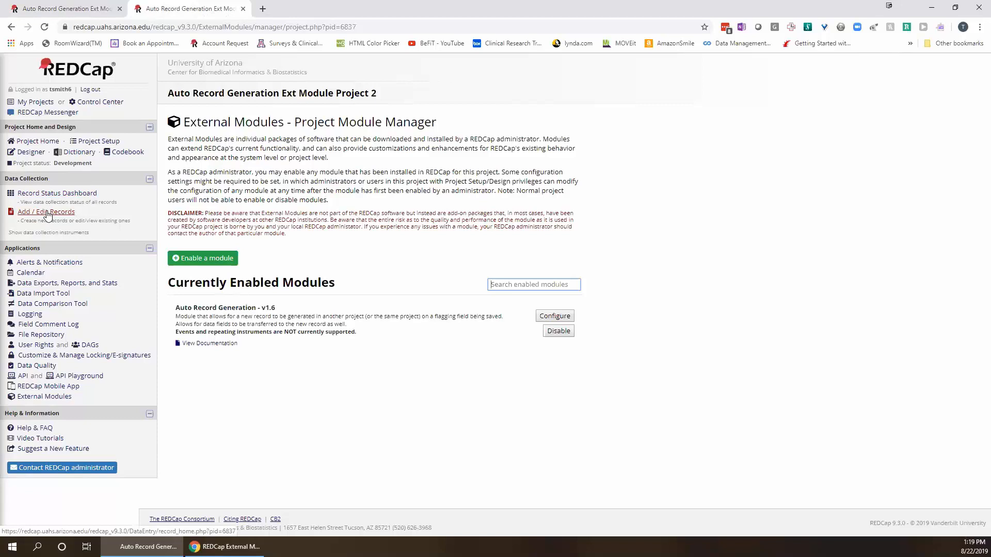
left_click(48, 194)
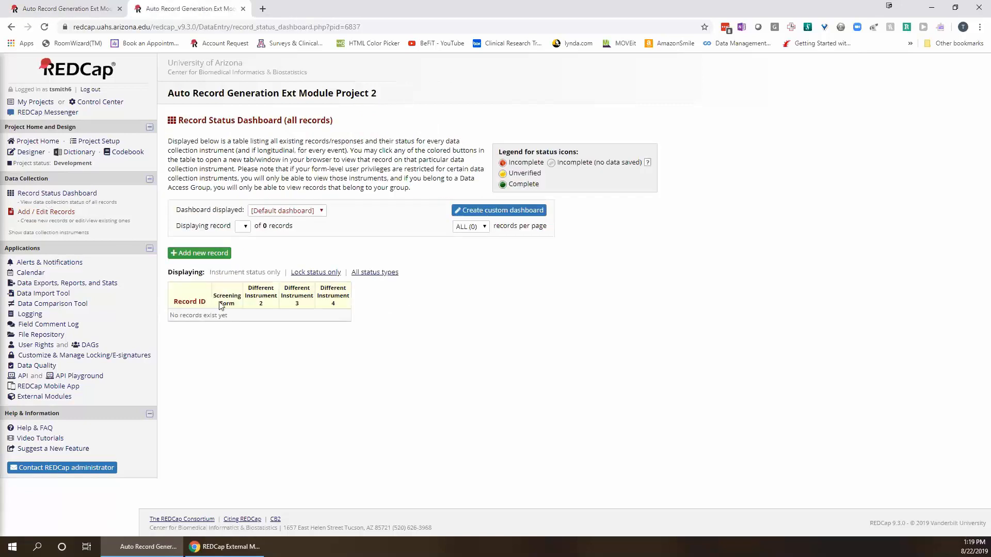
left_click(196, 255)
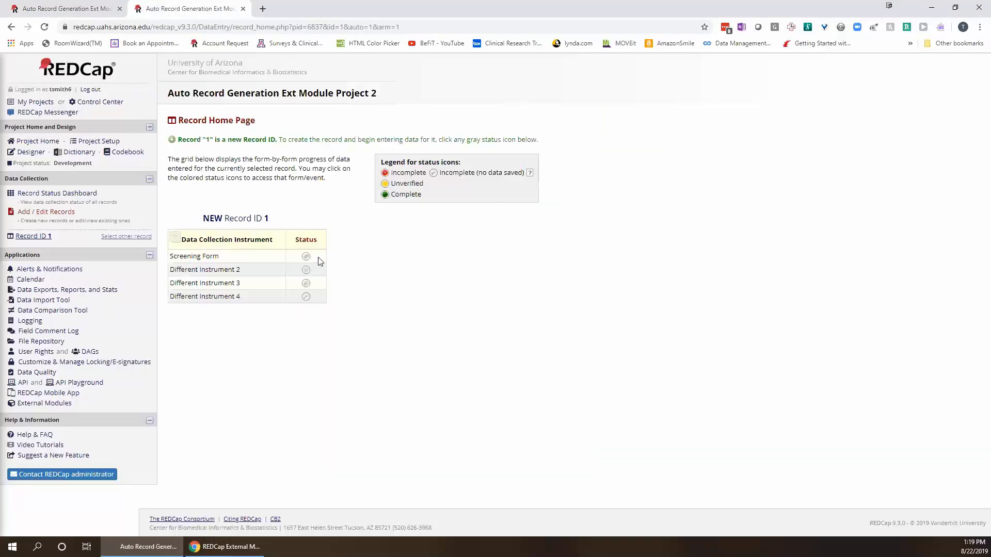
Open record 1's Screening Form and enter the participant's first and last name.
left_click(306, 256)
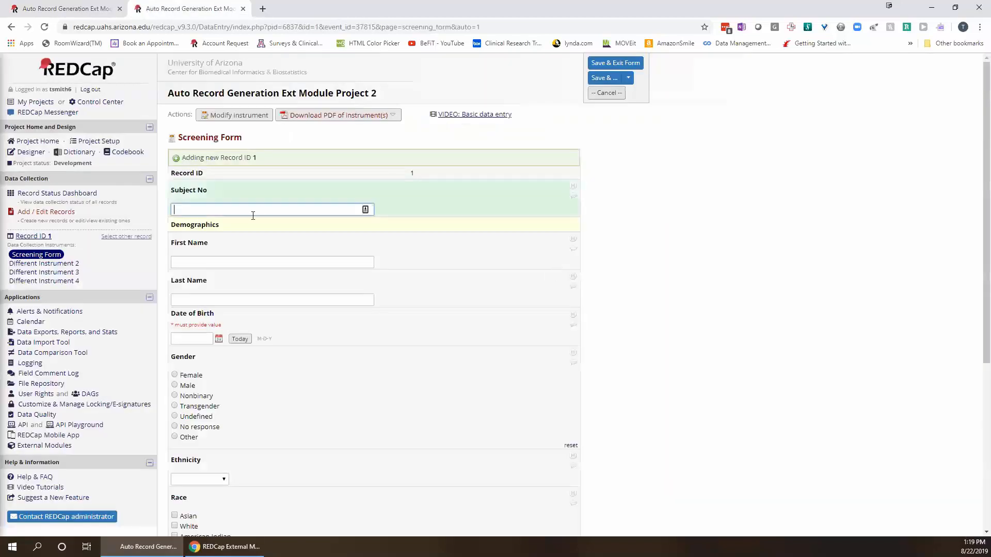
left_click(186, 260)
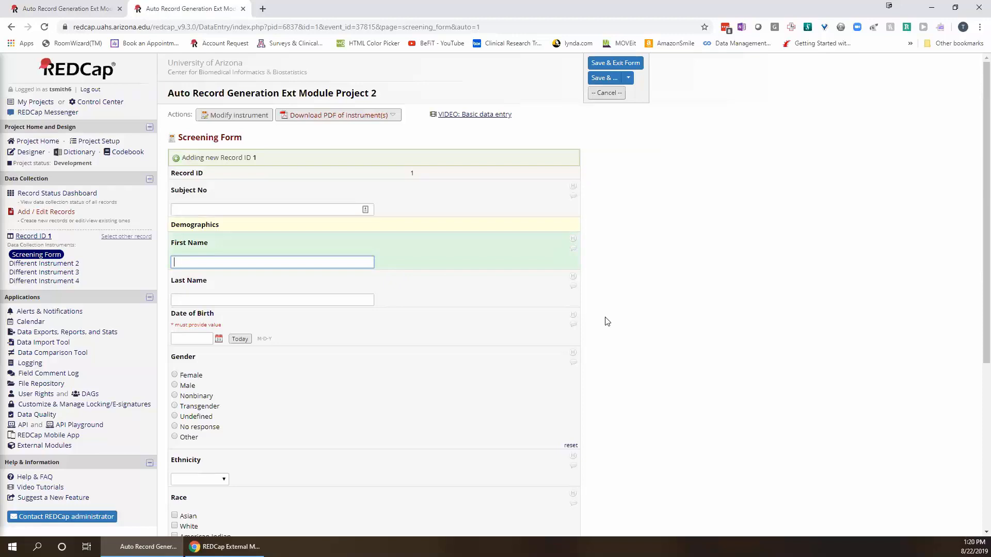
key("Tab")
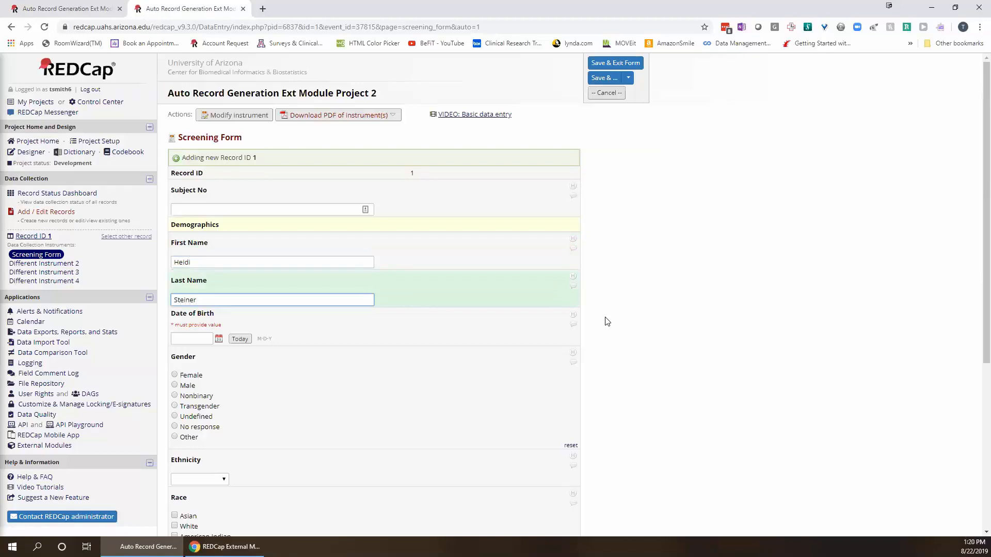
key("Tab")
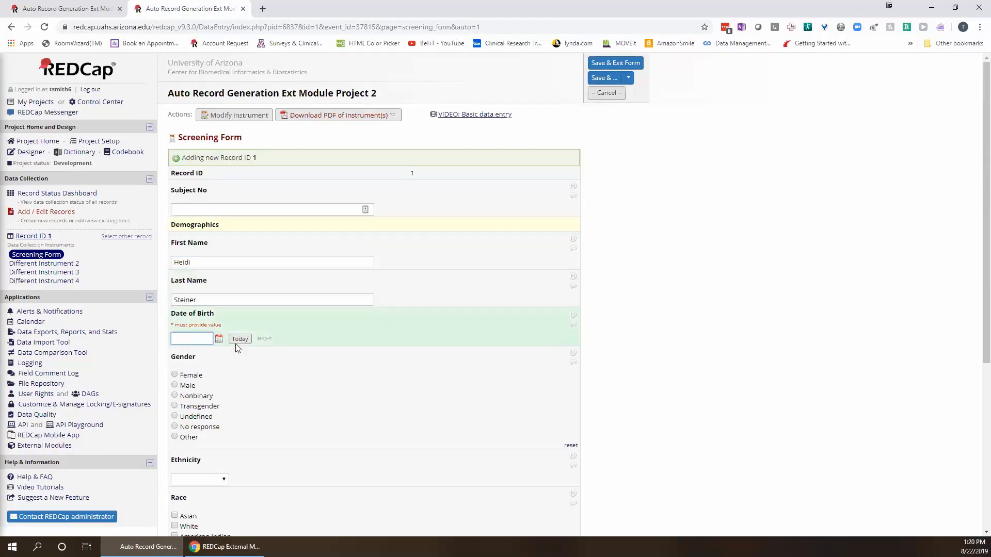
Set the date of birth to 08-16-1991 using the calendar.
left_click(219, 339)
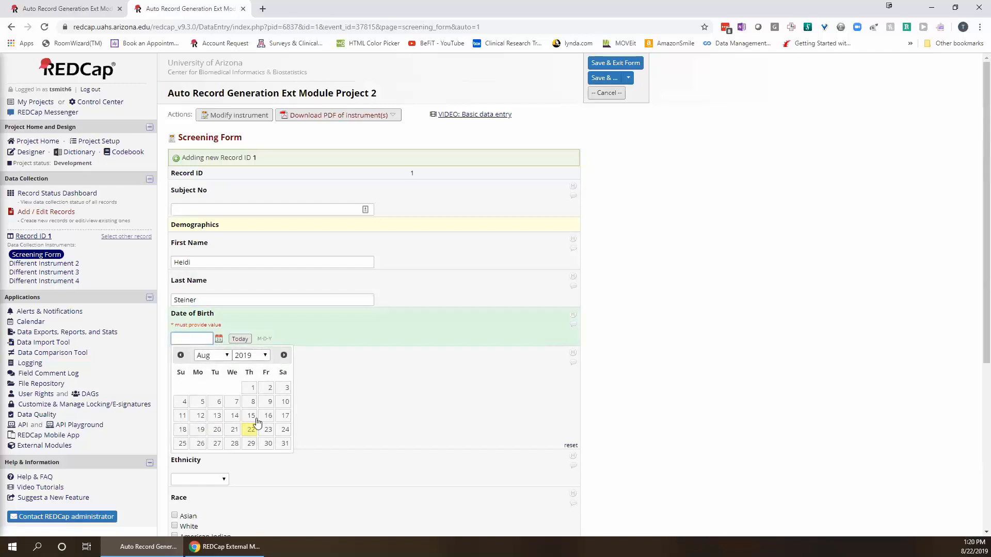
left_click(263, 356)
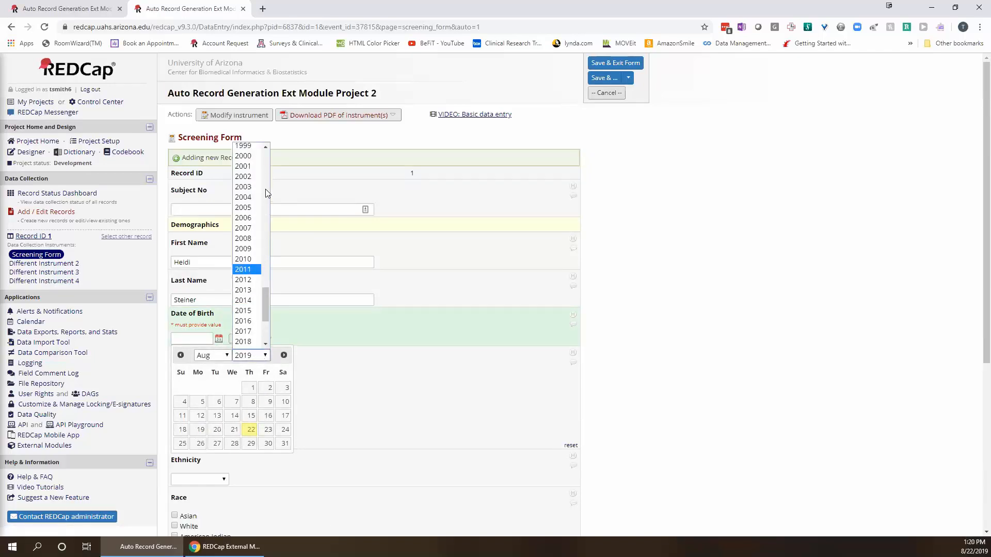
scroll(262, 209, "up", 10)
scroll(264, 328, "down", 5)
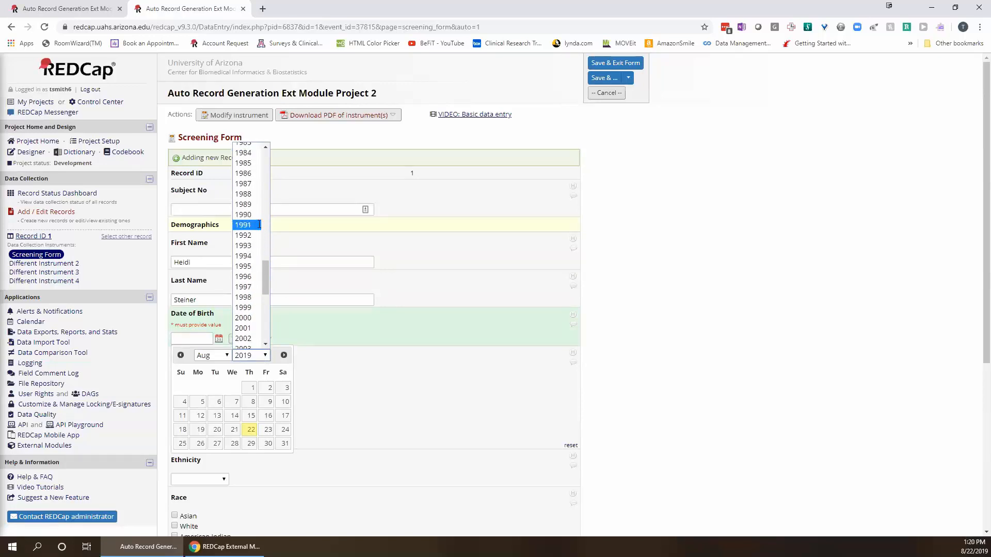
left_click(259, 224)
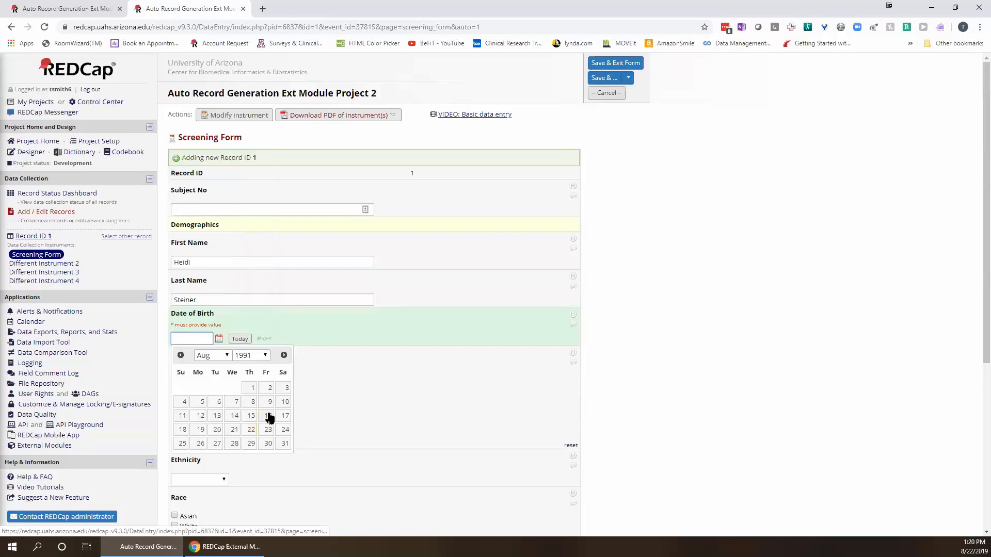
left_click(269, 418)
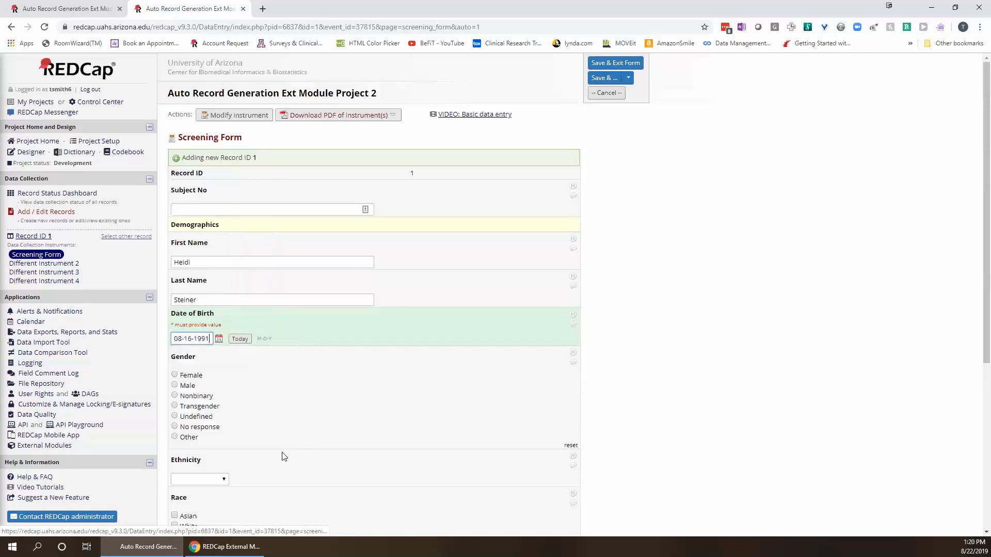
Set gender to Female, ethnicity to Non-Hispanic, and race to White.
left_click(175, 376)
scroll(248, 407, "down", 1)
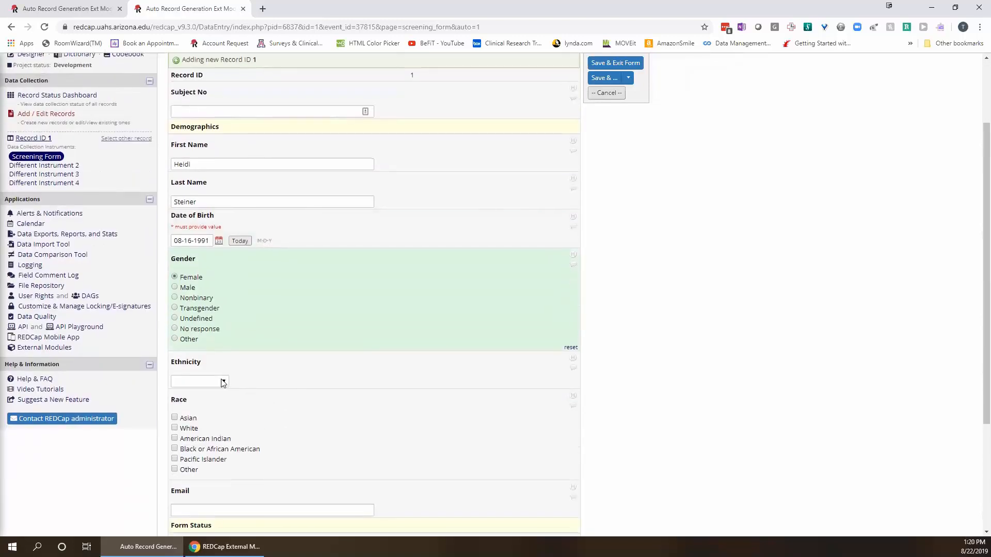
left_click(223, 380)
left_click(226, 381)
left_click(225, 380)
left_click(217, 410)
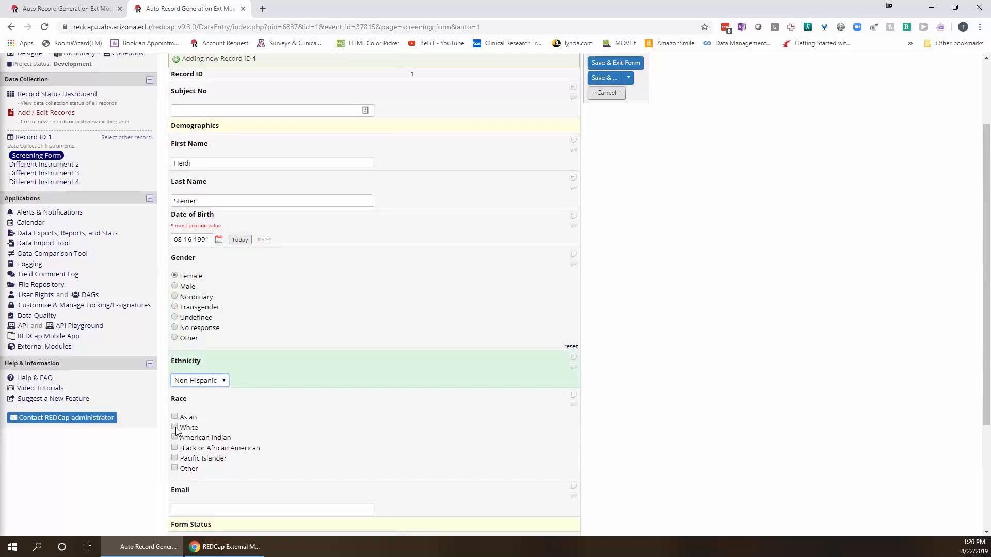
left_click(185, 428)
scroll(199, 355, "down", 3)
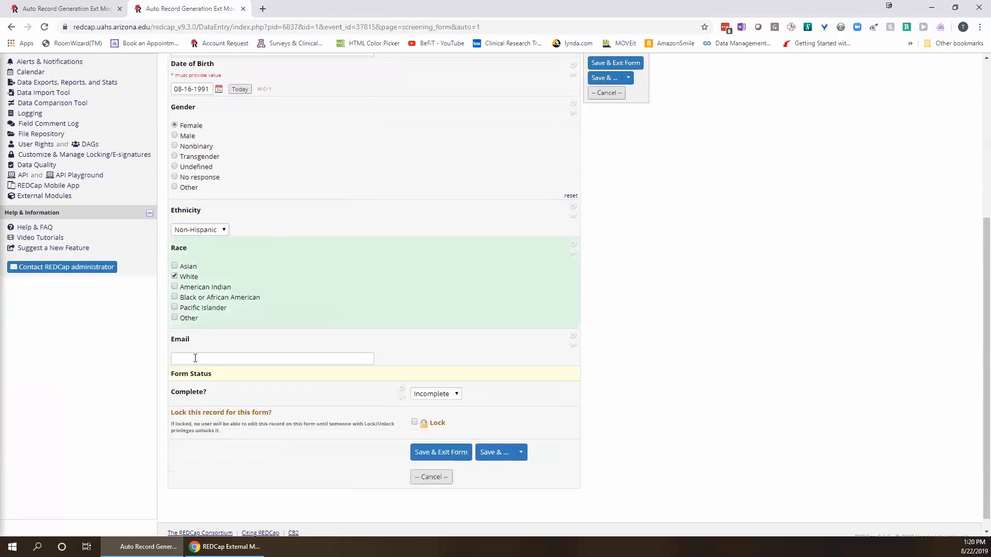
Enter the participant's e-mail address and set the form status to Complete.
left_click(206, 357)
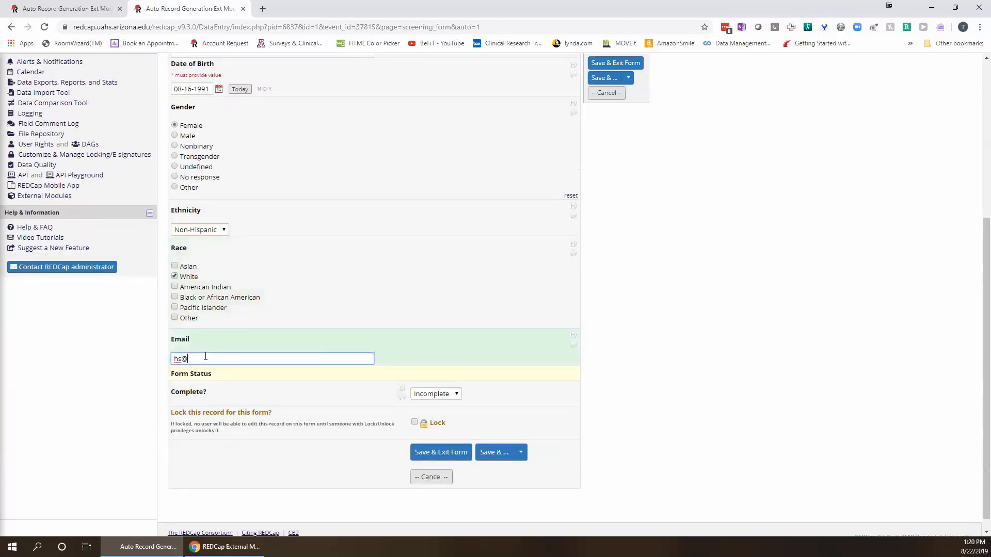
left_click(436, 394)
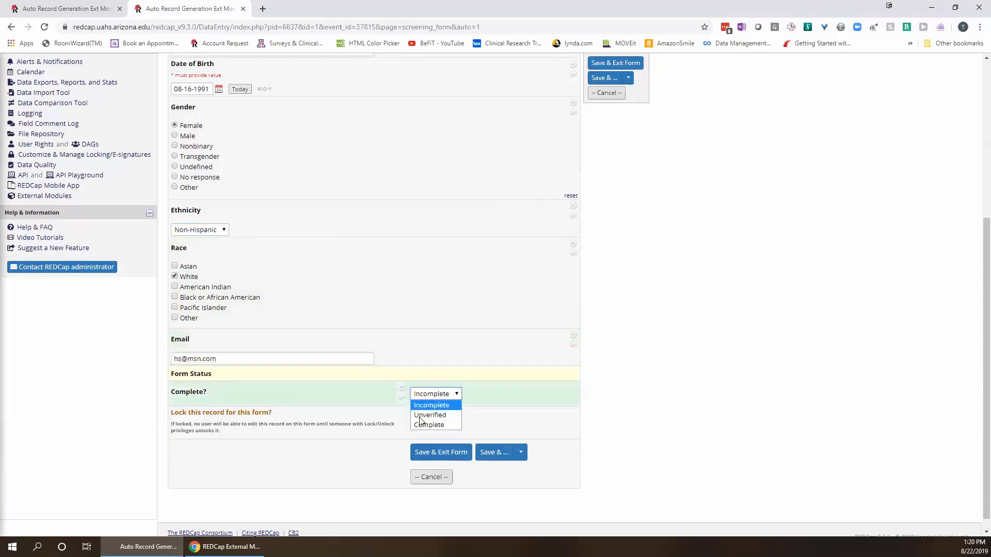
left_click(418, 424)
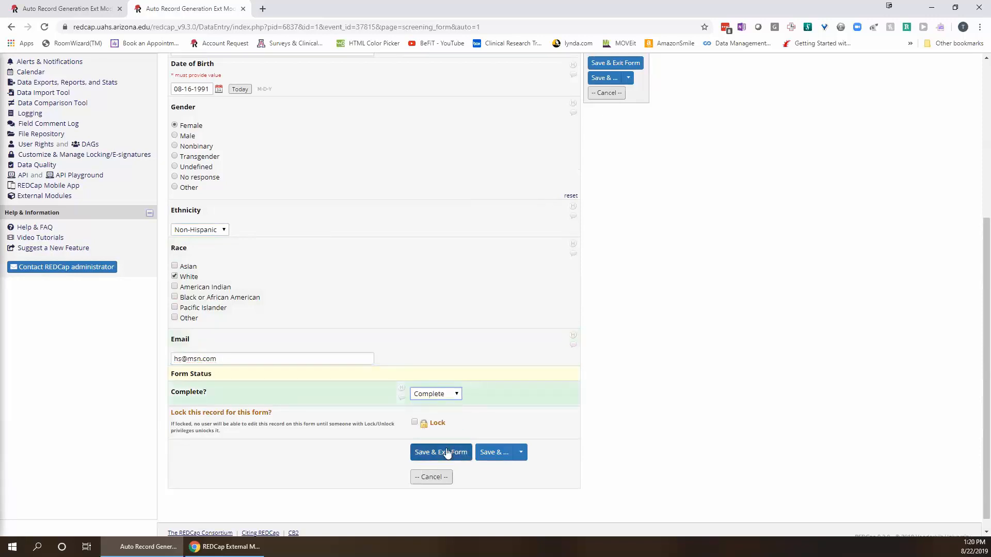
Save and exit record 1, then reload Project 1's dashboard to reveal new record 3.
left_click(446, 451)
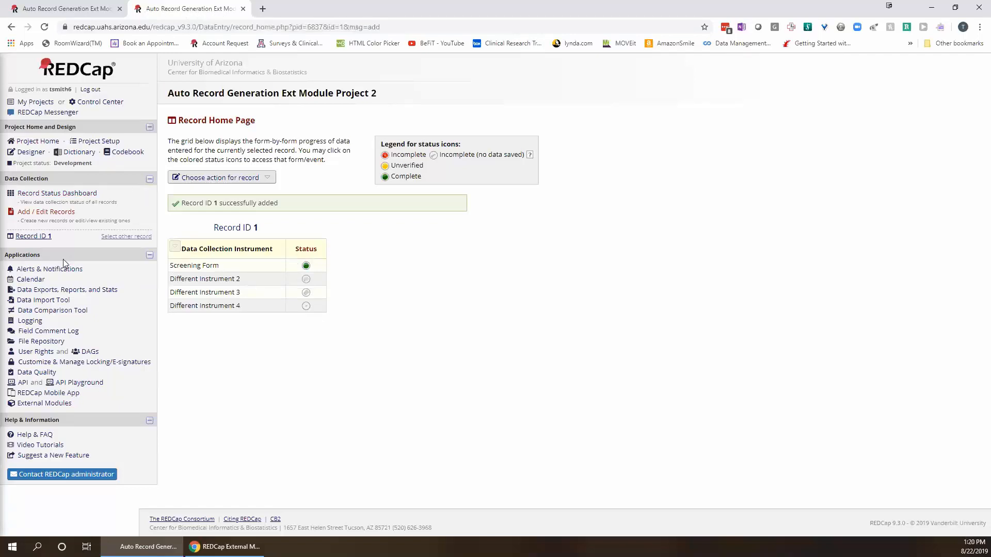
left_click(56, 194)
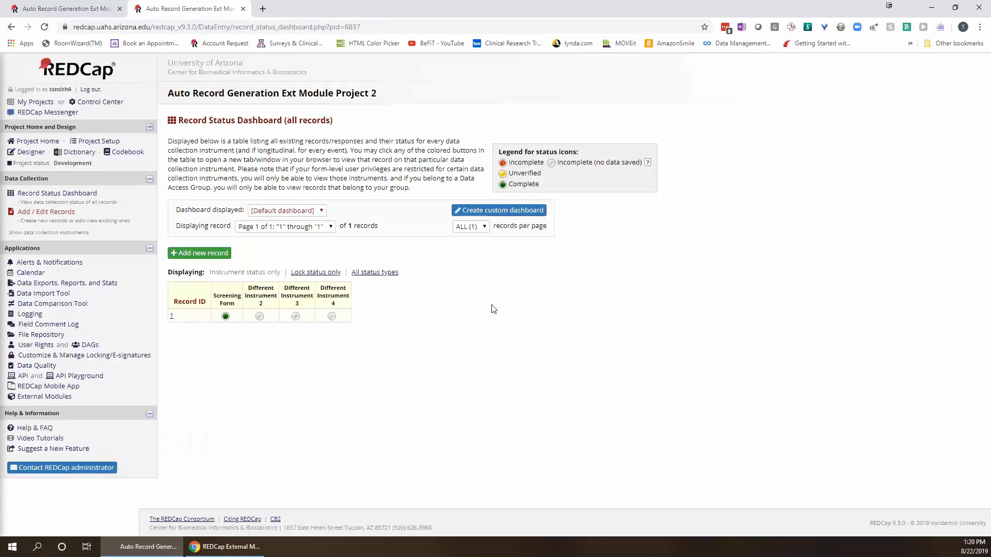
left_click(50, 10)
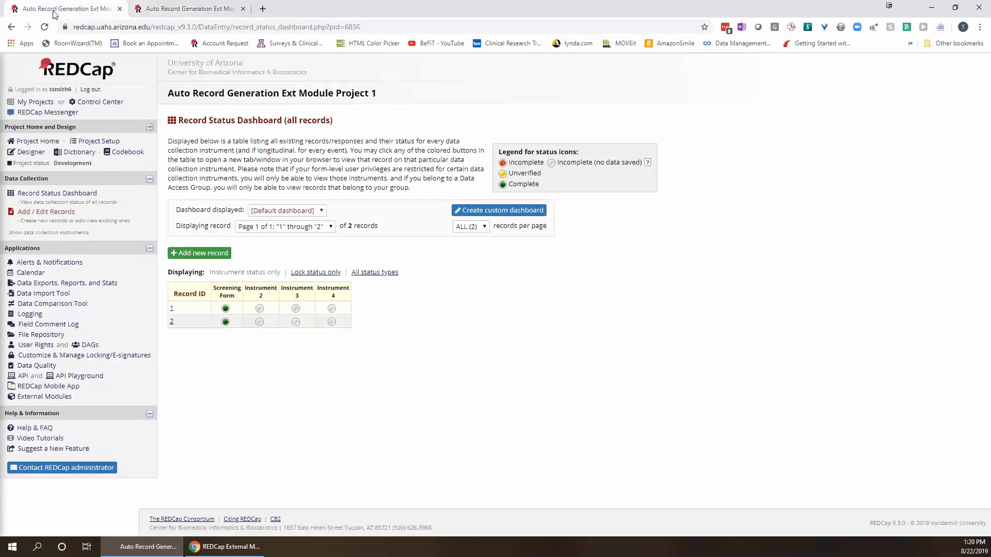
left_click(45, 28)
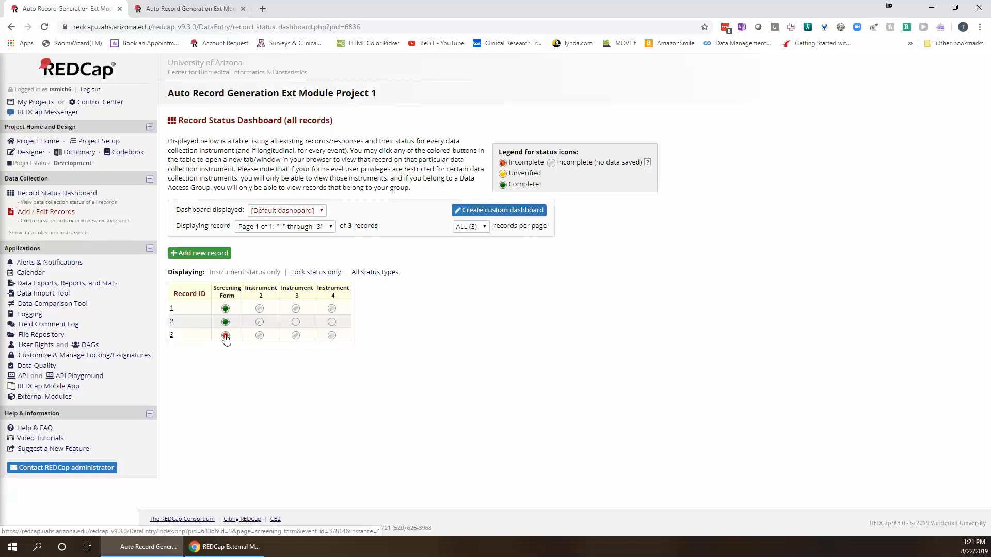
Review record 3's Screening Form for the piped names, birth date, Female, Non-Hispanic, White and e-mail.
left_click(225, 336)
scroll(258, 252, "down", 5)
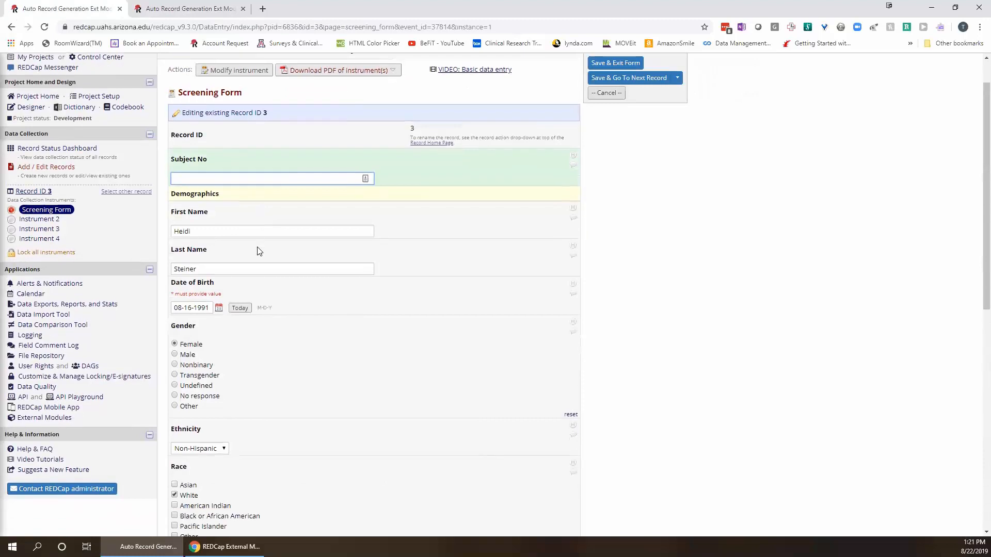
scroll(259, 252, "down", 5)
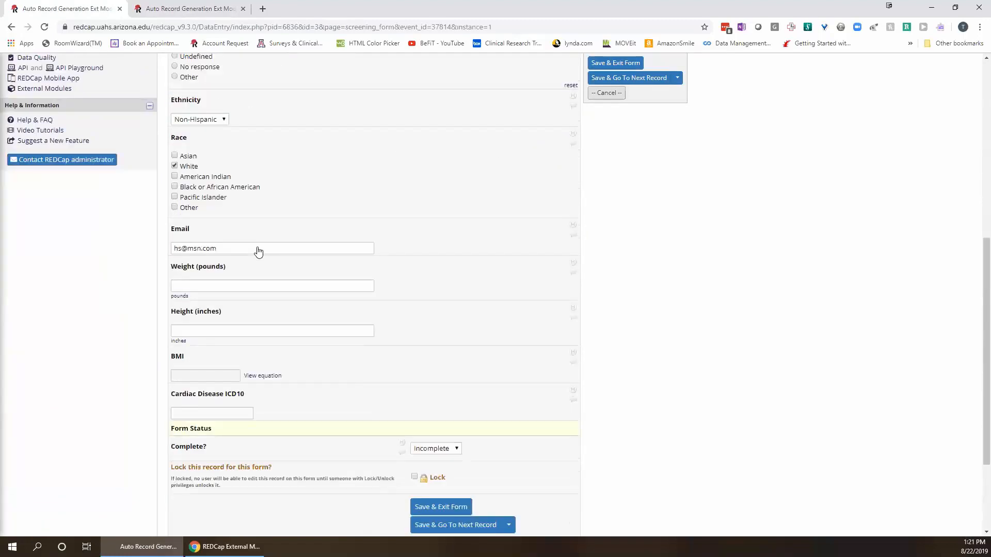
scroll(261, 256, "up", 8)
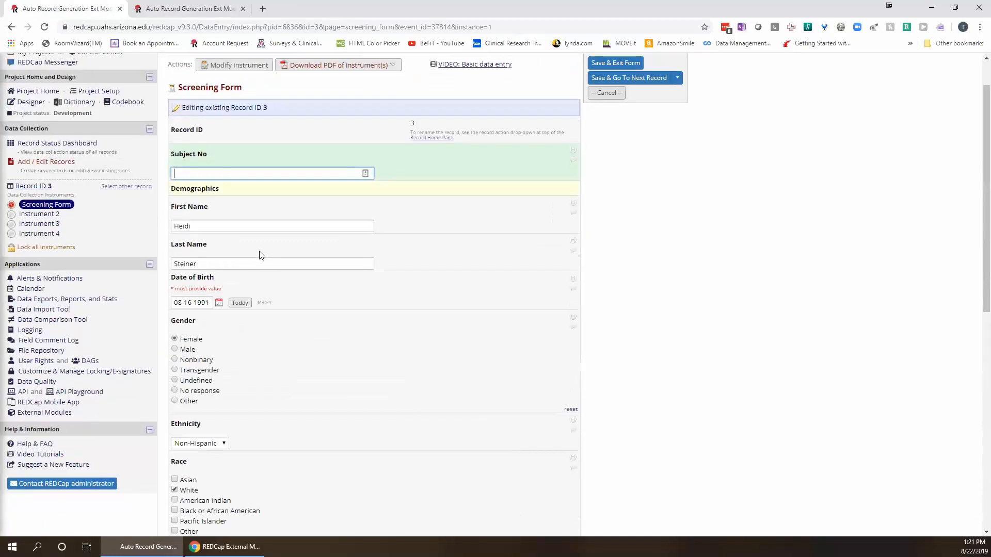
scroll(261, 256, "up", 1)
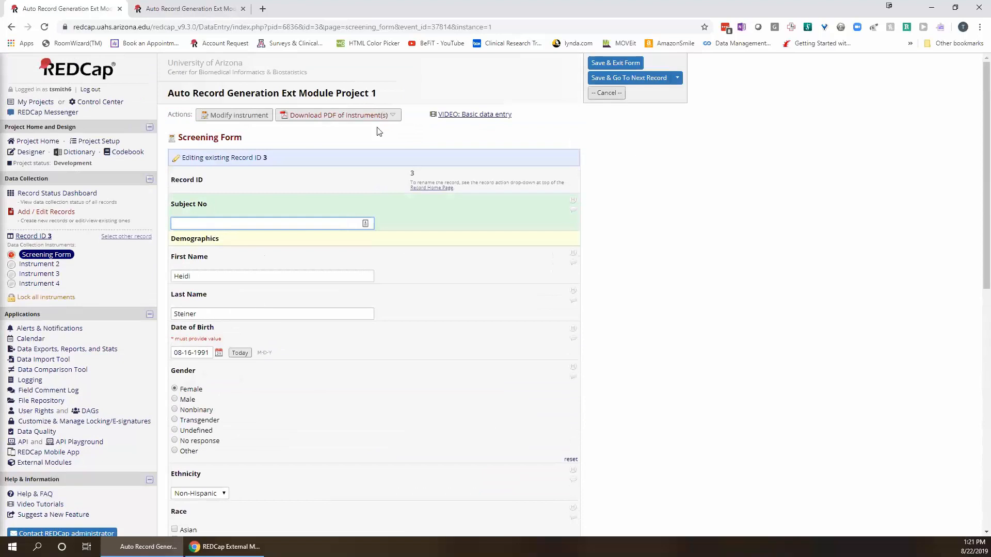
scroll(416, 240, "down", 7)
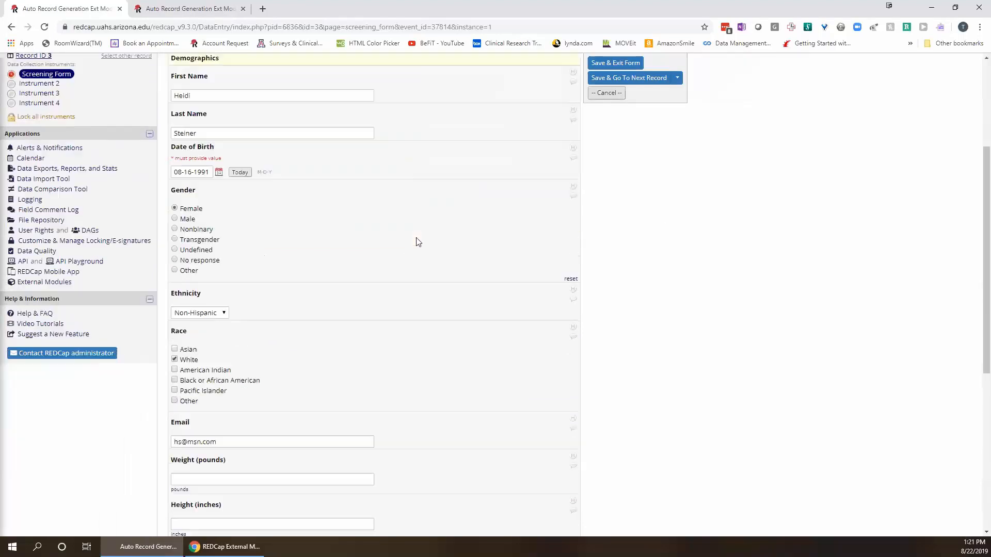
scroll(415, 240, "down", 3)
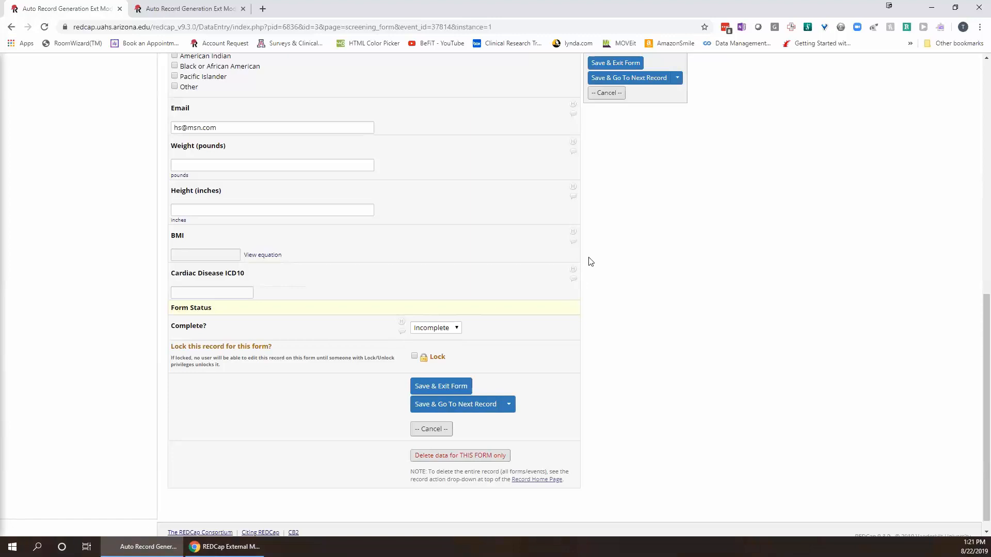
scroll(316, 214, "up", 10)
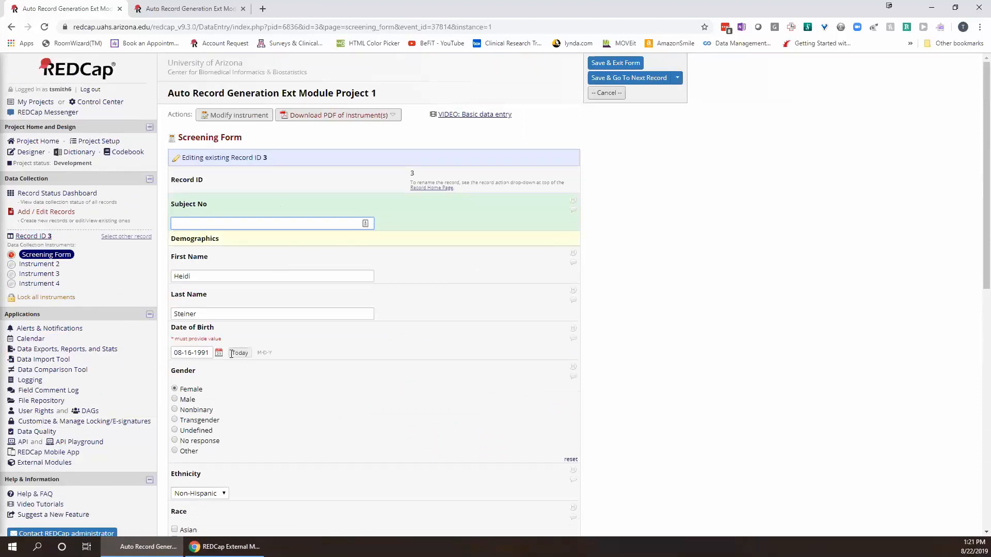
scroll(413, 379, "down", 6)
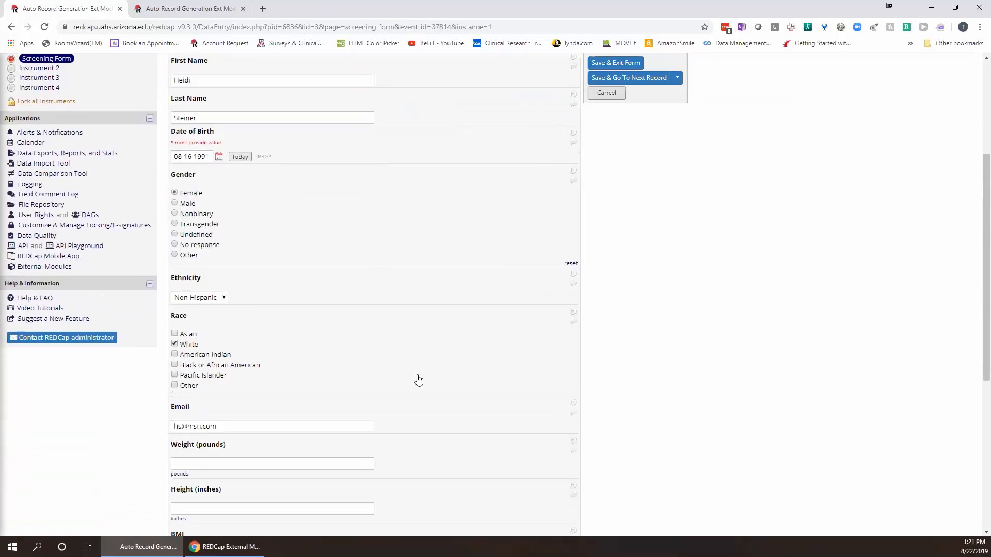